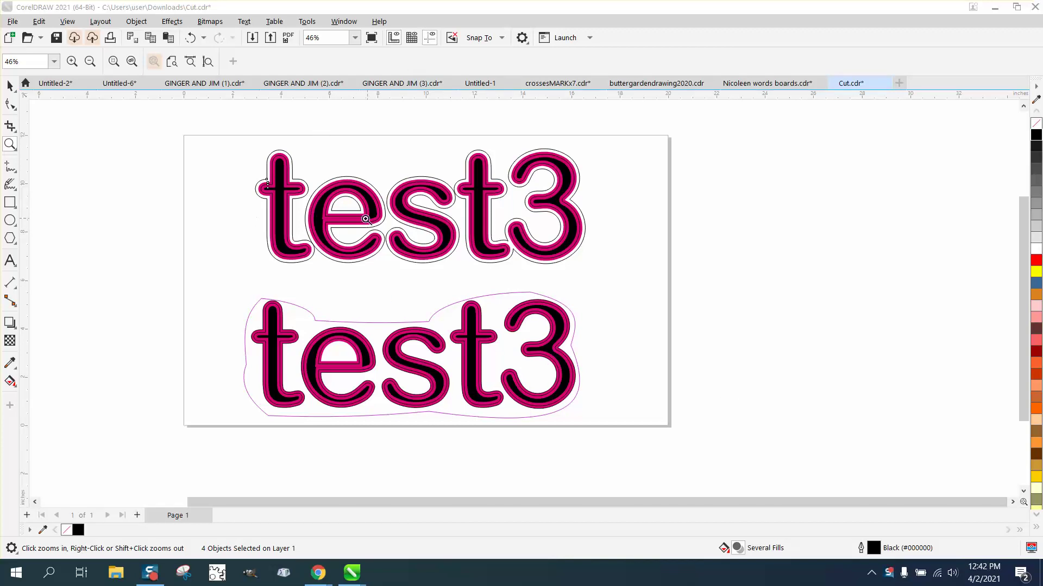
Move the purple outline off the lower test3 design to the empty area beside the upper design.
{"action": "left_click", "coordinate": [9, 86]}
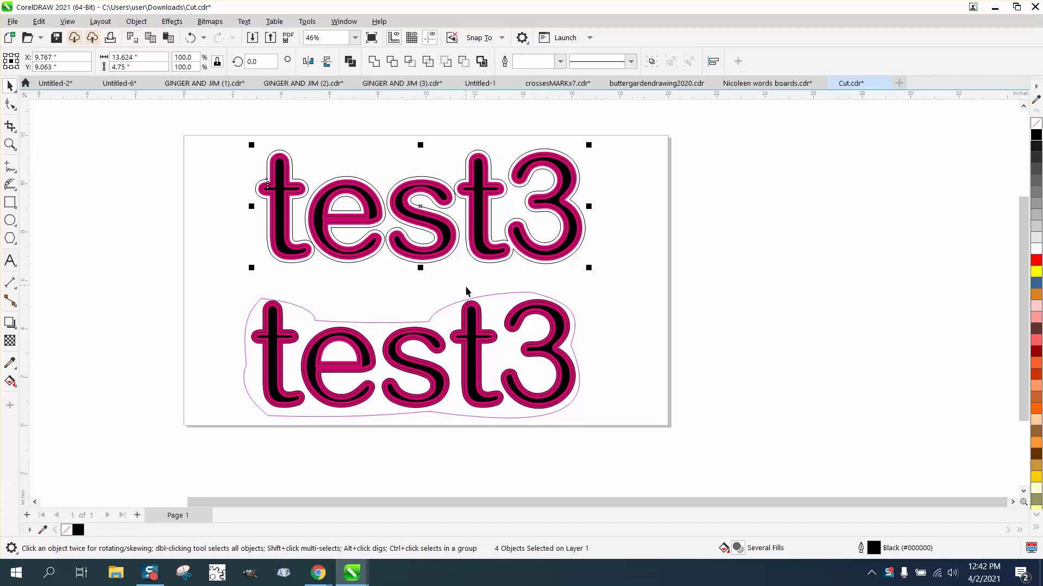
{"action": "left_click_drag", "start_coordinate": [485, 300], "coordinate": [857, 139]}
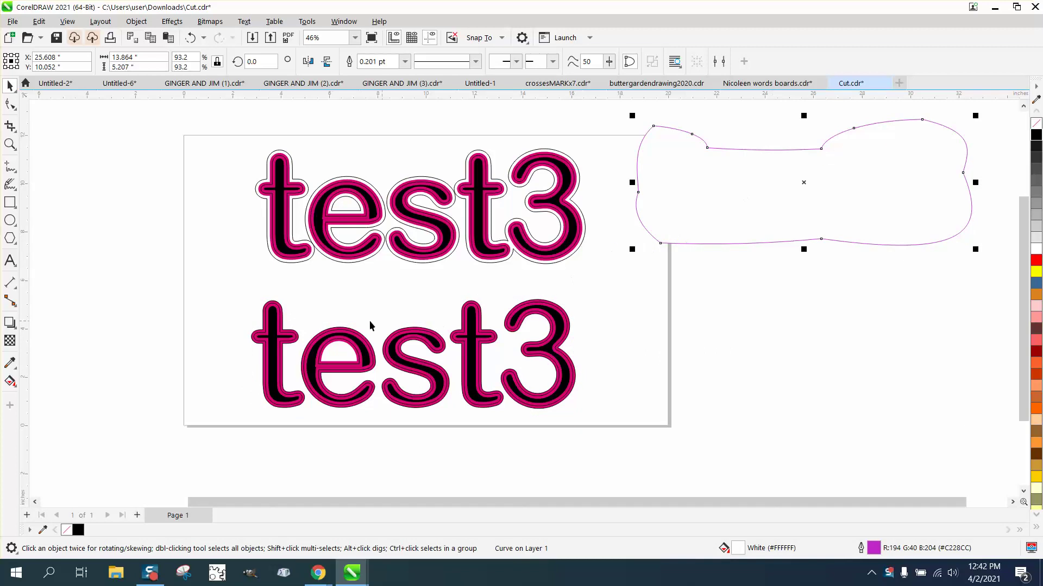
{"action": "left_click", "coordinate": [269, 304]}
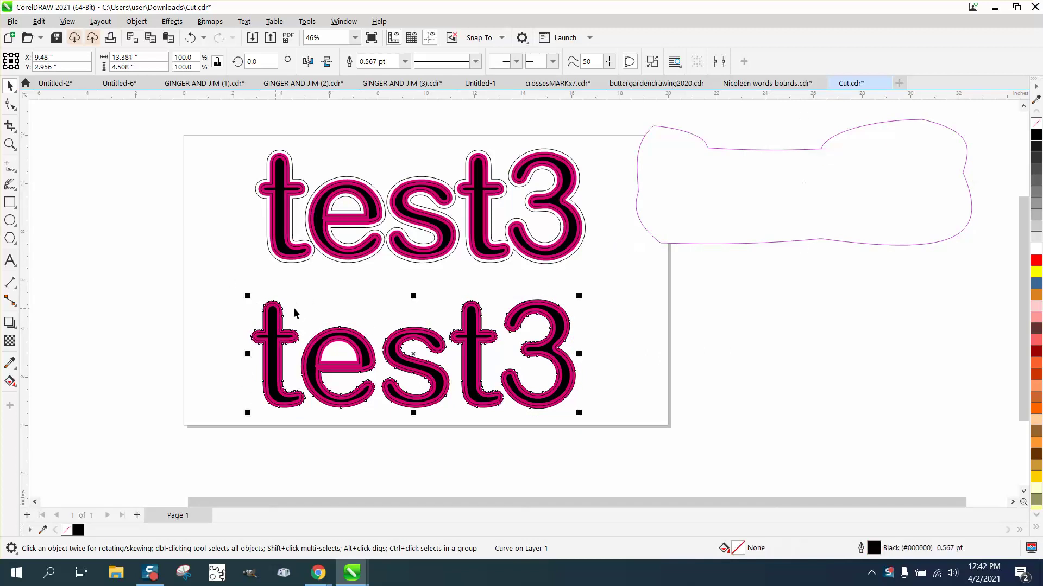
{"action": "left_click_drag", "start_coordinate": [285, 318], "coordinate": [245, 308]}
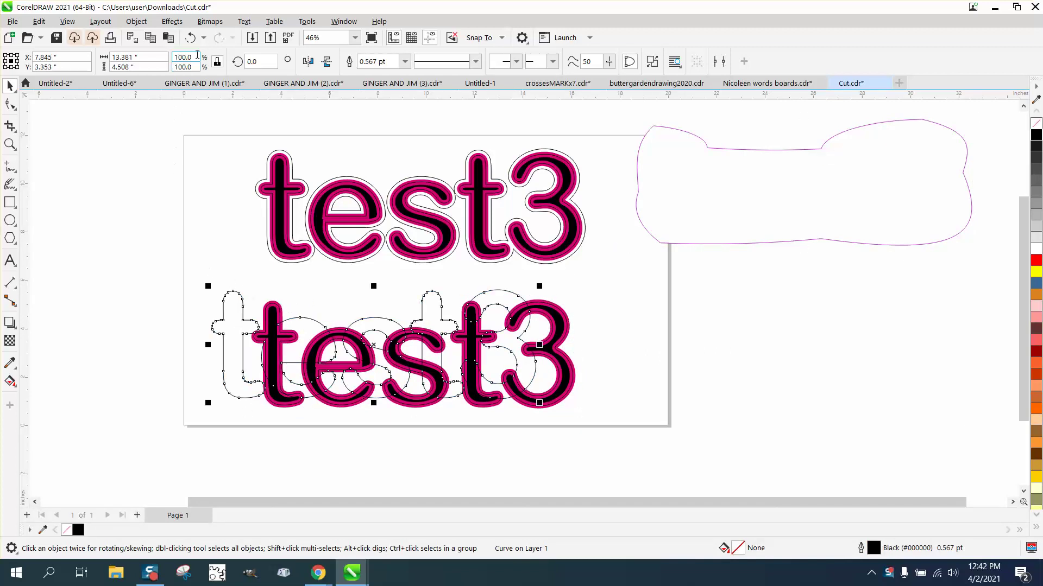
{"action": "left_click", "coordinate": [191, 38]}
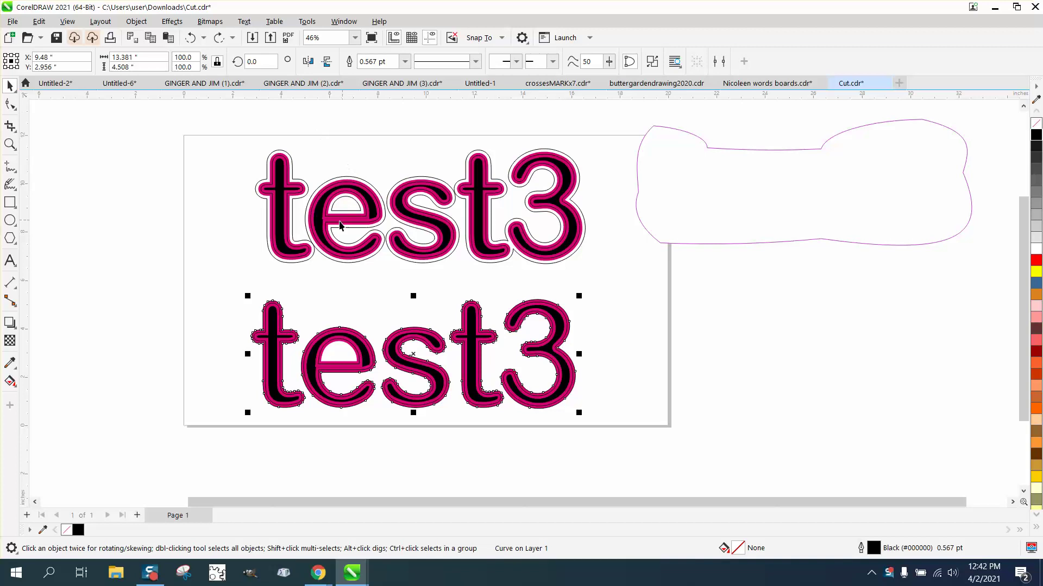
Group the four objects of the lower test3 design, ungroup them again and clear the selection.
{"action": "left_click_drag", "start_coordinate": [217, 278], "coordinate": [613, 429]}
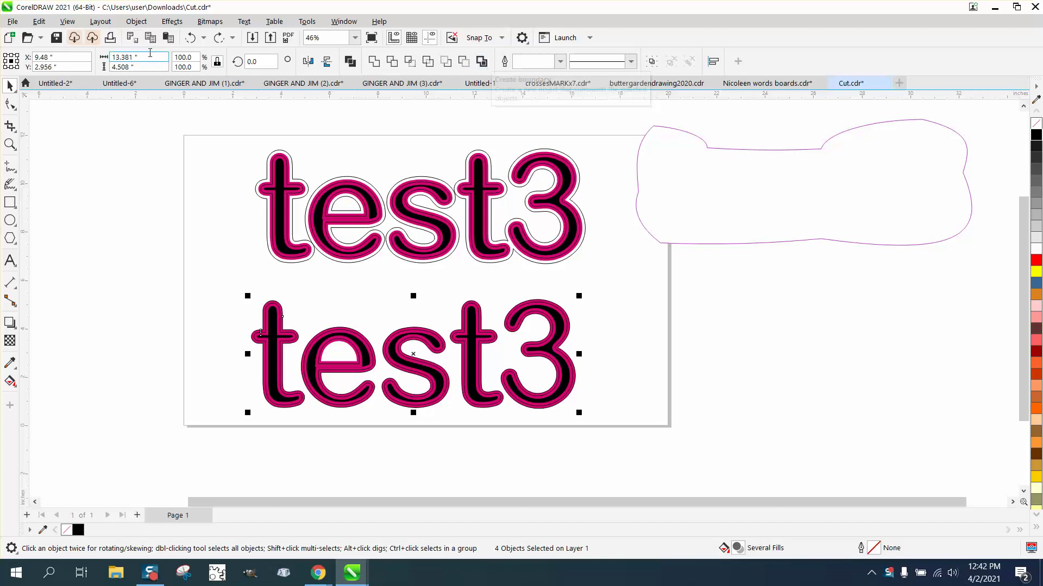
{"action": "left_click", "coordinate": [136, 21]}
{"action": "mouse_move", "coordinate": [151, 238]}
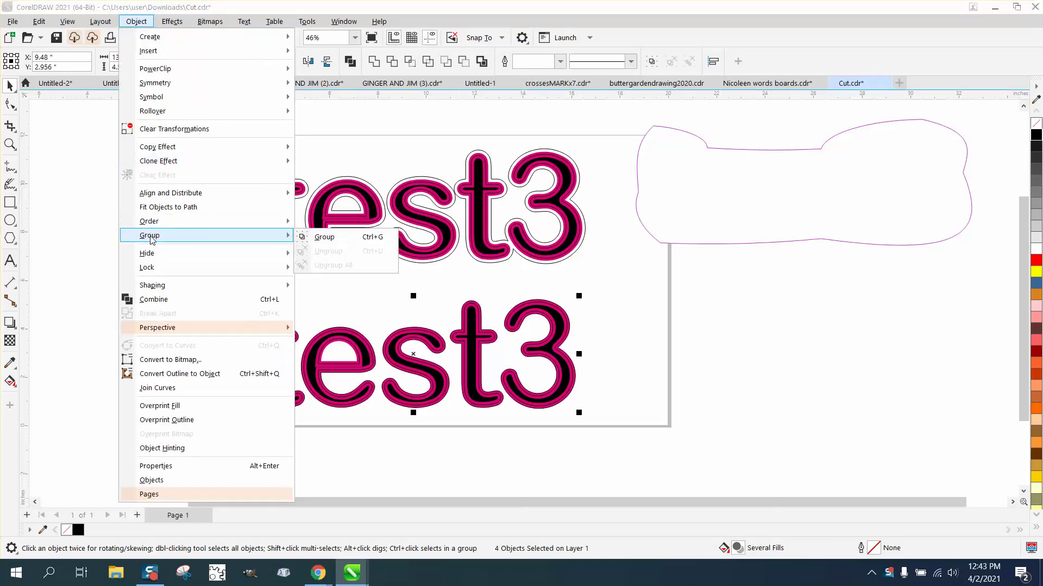
{"action": "left_click", "coordinate": [306, 237]}
{"action": "left_click_drag", "start_coordinate": [226, 262], "coordinate": [624, 462]}
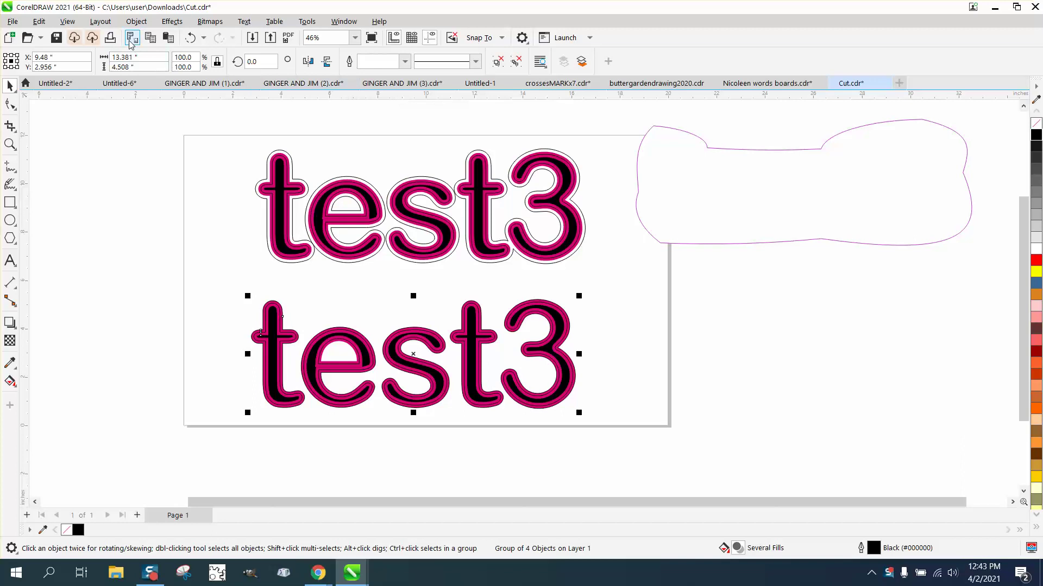
{"action": "left_click", "coordinate": [136, 21]}
{"action": "mouse_move", "coordinate": [183, 236]}
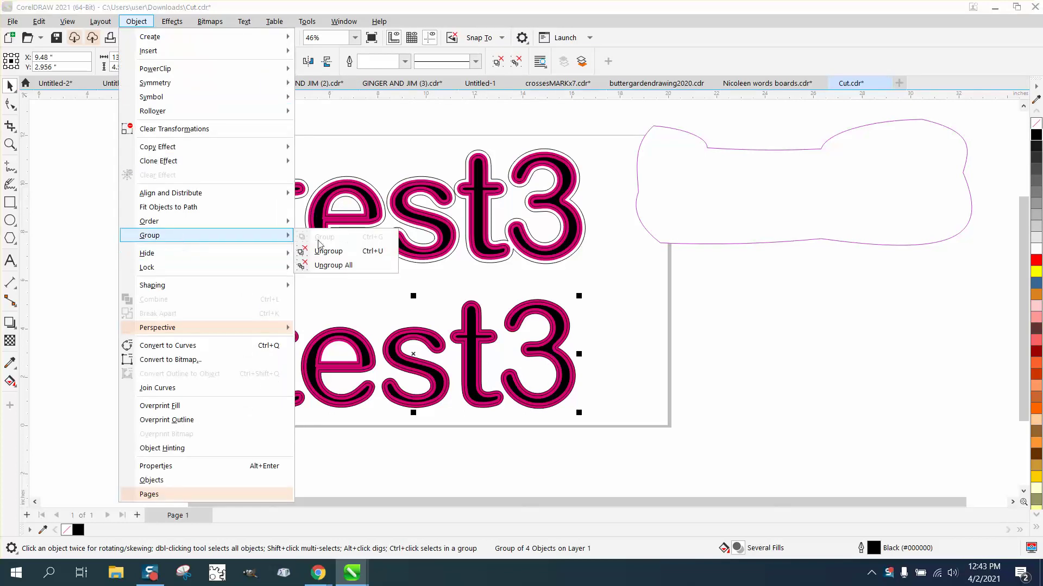
{"action": "left_click", "coordinate": [323, 250]}
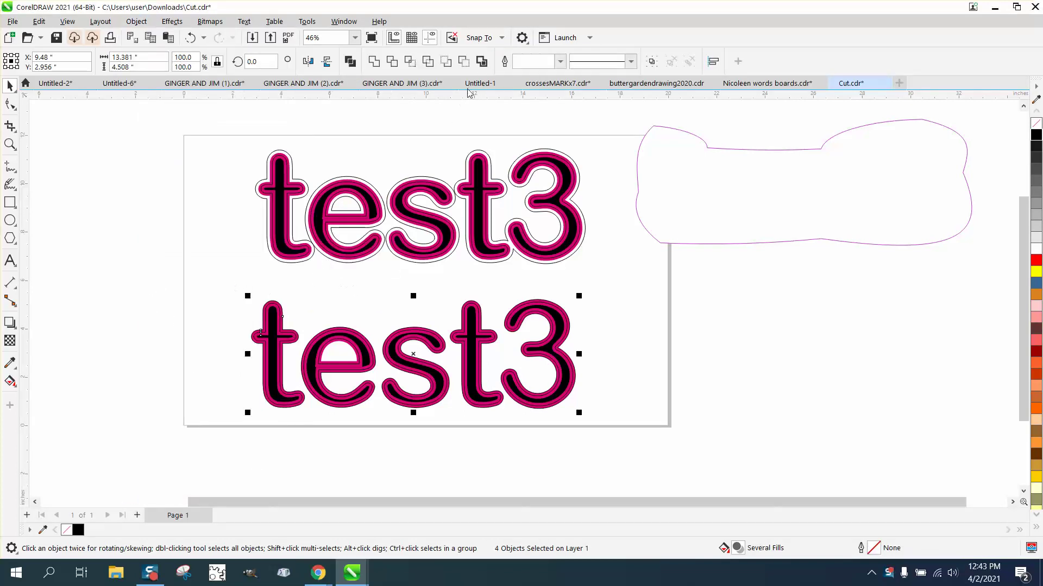
{"action": "left_click", "coordinate": [467, 113]}
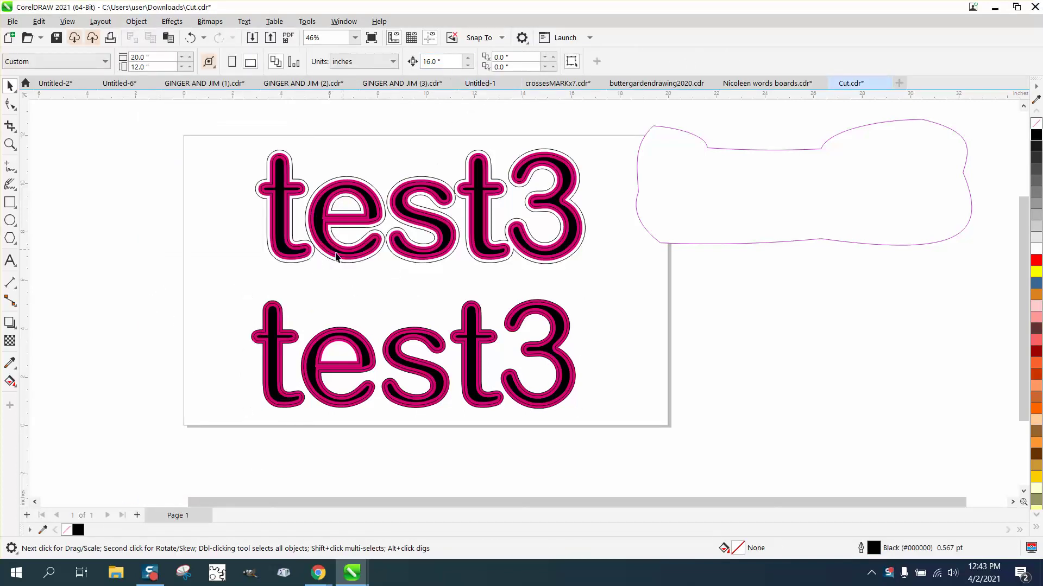
Create a boundary around all objects of the lower test3 design and move it 16 inches to the right.
{"action": "left_click_drag", "start_coordinate": [239, 301], "coordinate": [622, 400]}
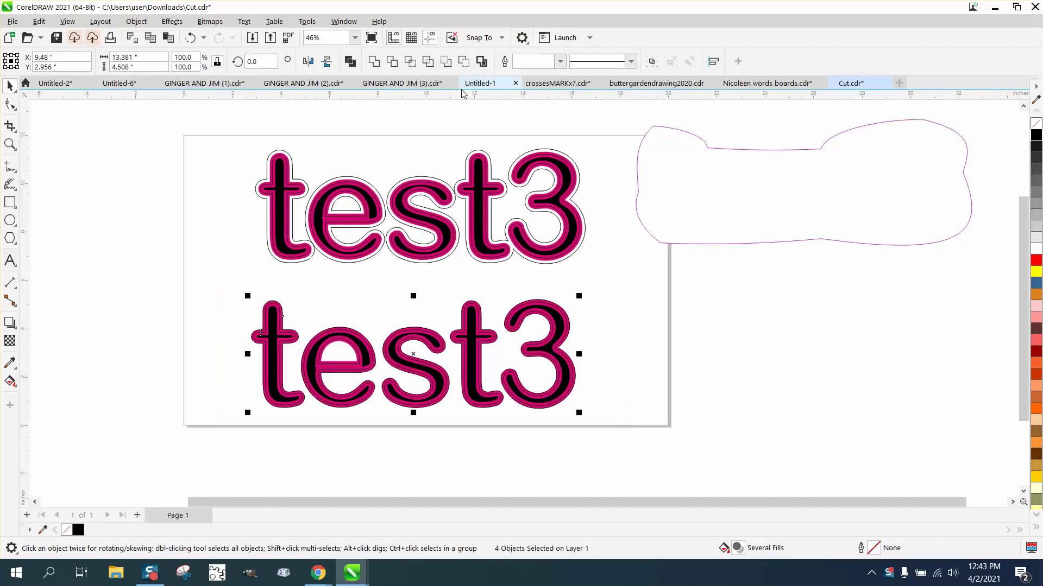
{"action": "left_click", "coordinate": [458, 107]}
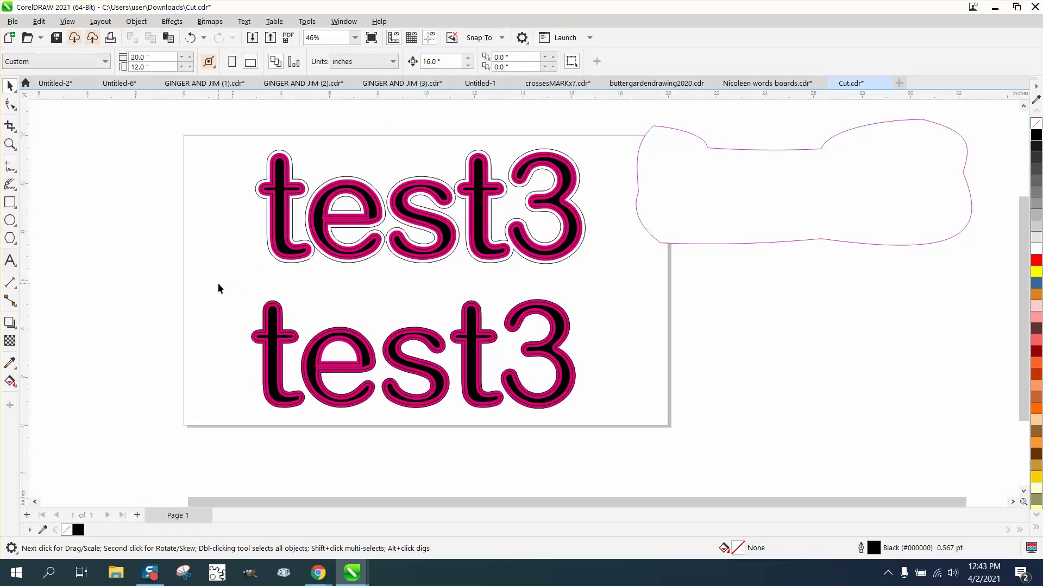
{"action": "left_click_drag", "start_coordinate": [218, 288], "coordinate": [624, 398]}
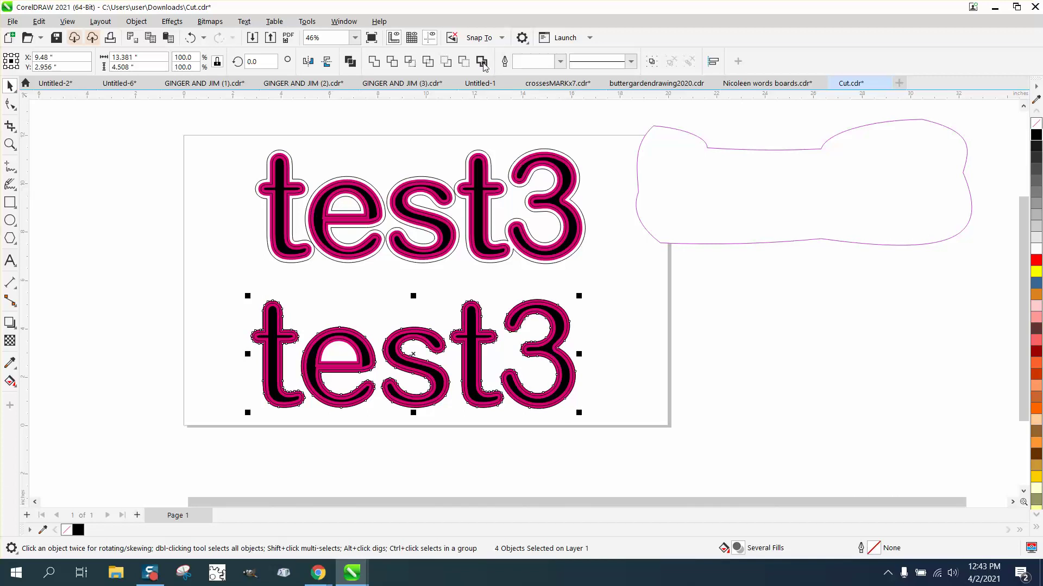
{"action": "left_click", "coordinate": [482, 63]}
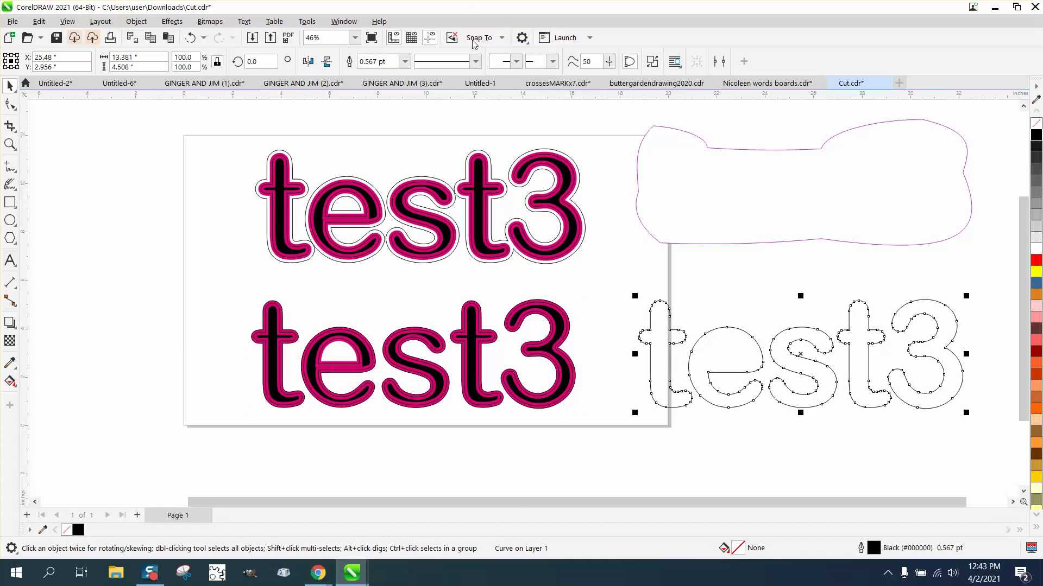
Apply a one-step outside contour with rounded corners and a 0.25" offset to the test3 boundary outline.
{"action": "left_click", "coordinate": [168, 22]}
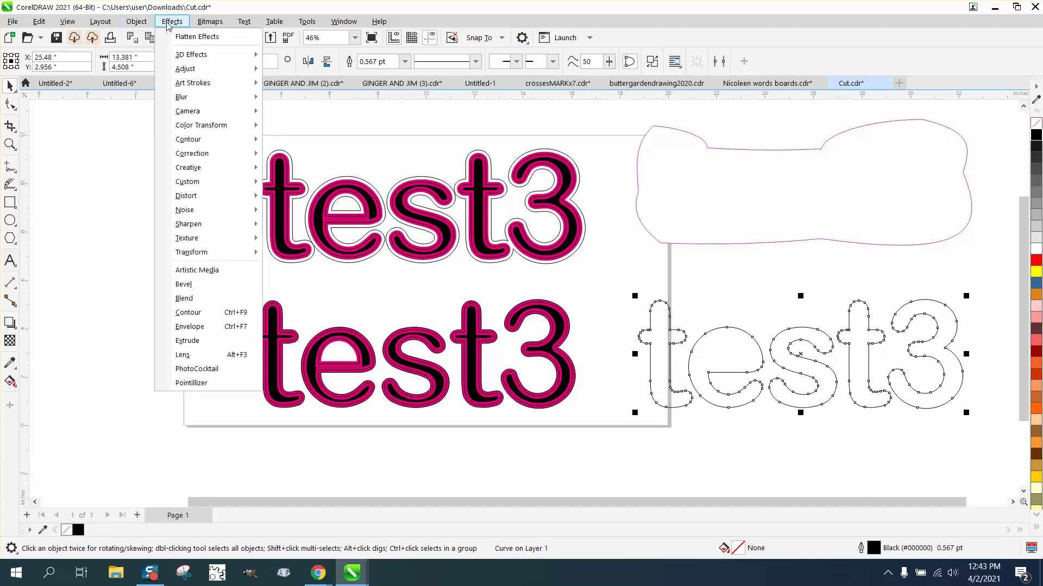
{"action": "left_click", "coordinate": [193, 312]}
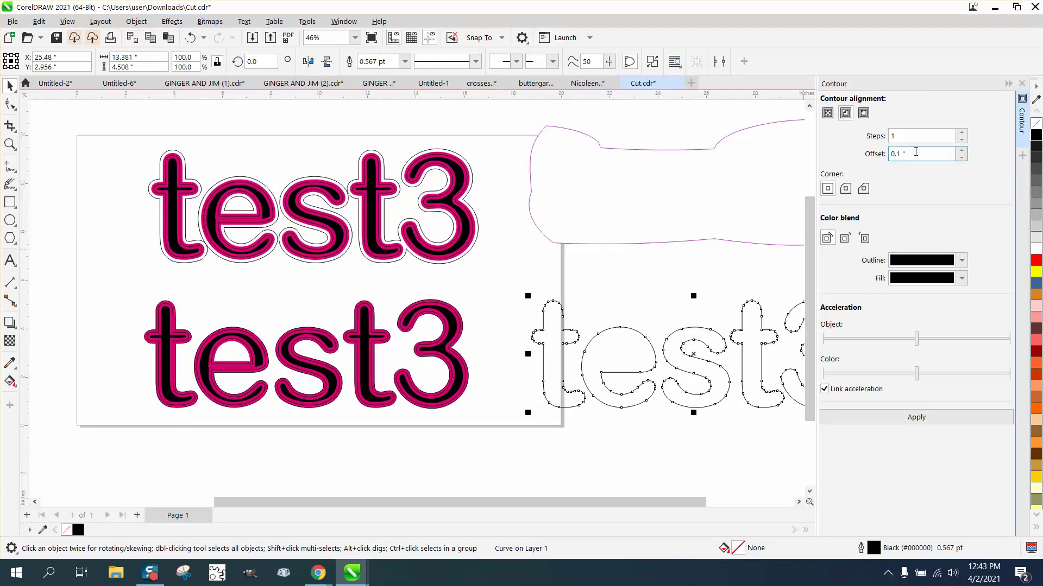
{"action": "left_click", "coordinate": [863, 113]}
{"action": "left_click", "coordinate": [846, 189]}
{"action": "left_click_drag", "start_coordinate": [912, 155], "coordinate": [859, 154]}
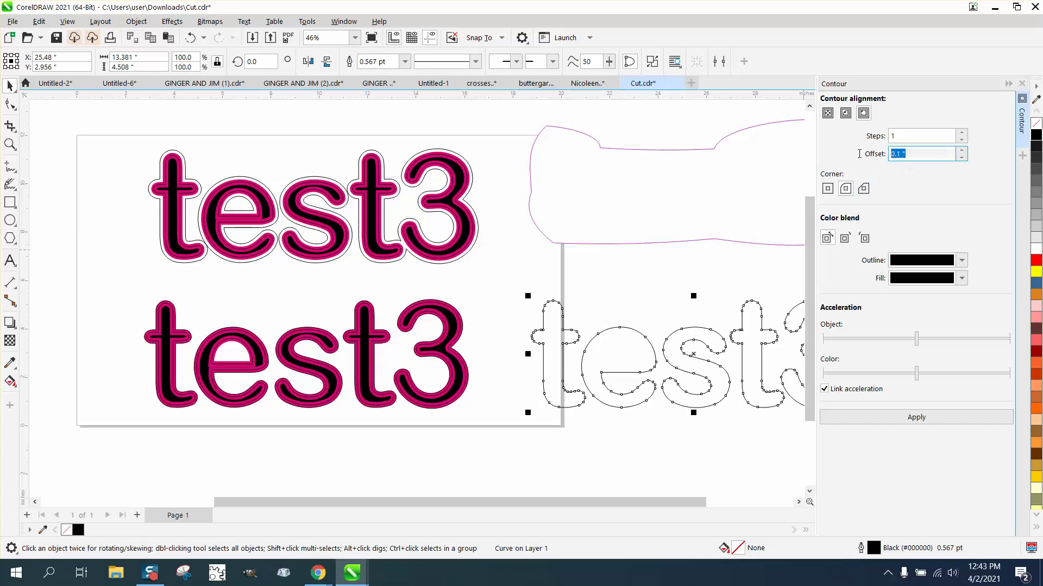
{"action": "type", "text": ".25"}
{"action": "left_click", "coordinate": [919, 422]}
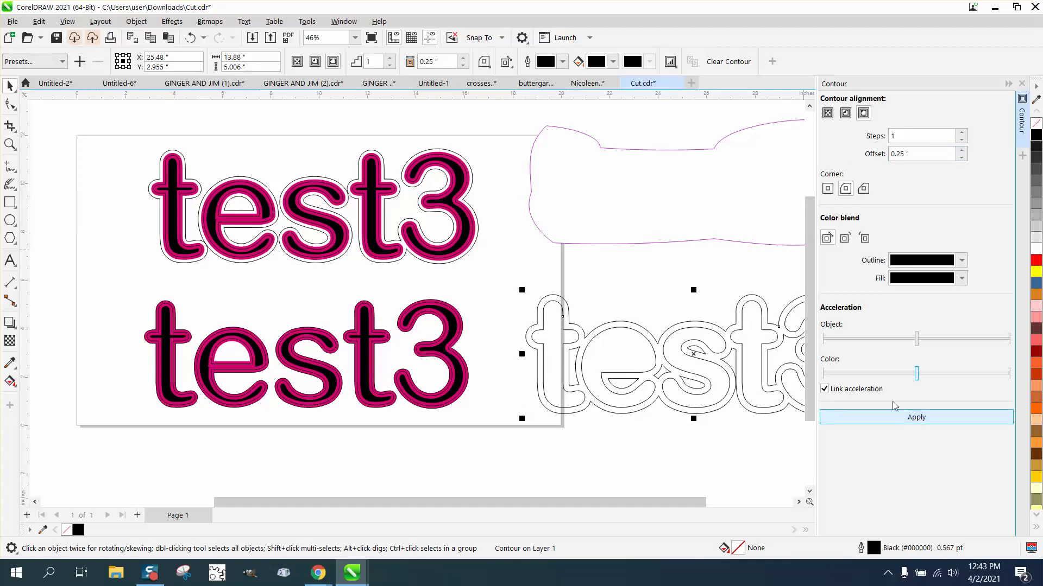
Break the 0.25" contour apart and move its outer outline 16 inches left onto the lower test3 design.
{"action": "left_click", "coordinate": [136, 21]}
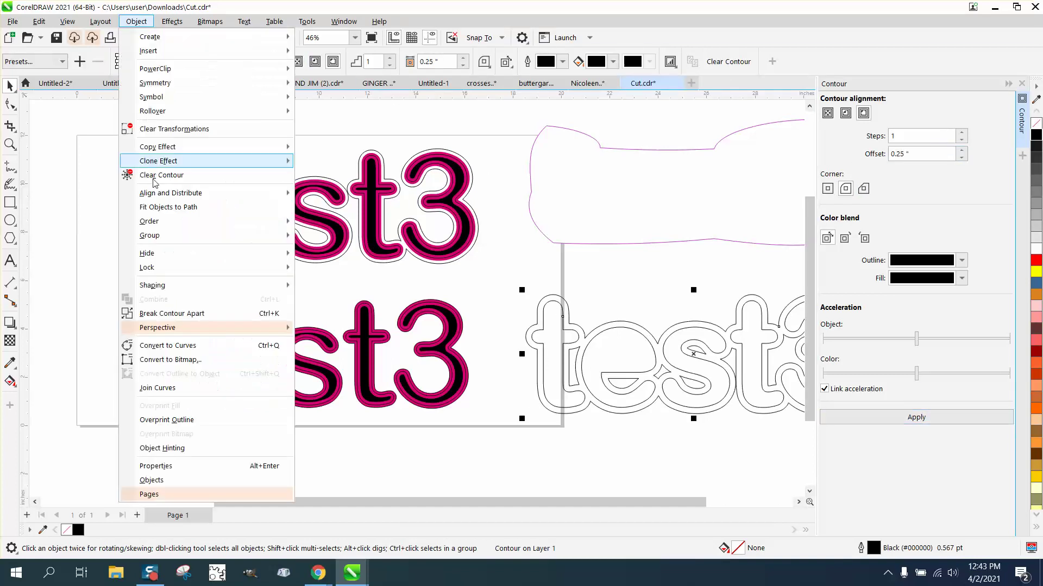
{"action": "left_click", "coordinate": [182, 313]}
{"action": "left_click", "coordinate": [493, 190]}
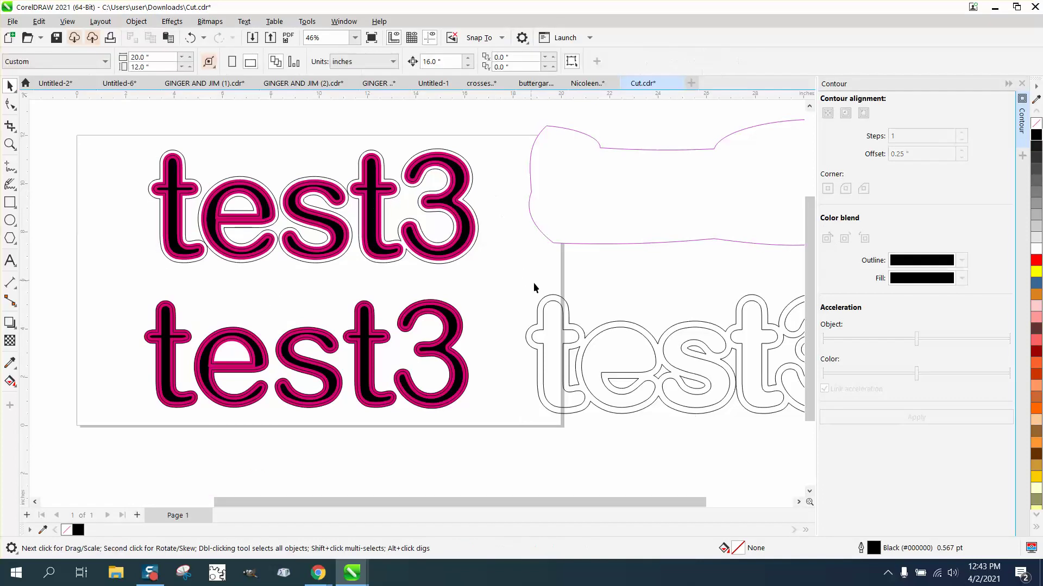
{"action": "left_click", "coordinate": [555, 295]}
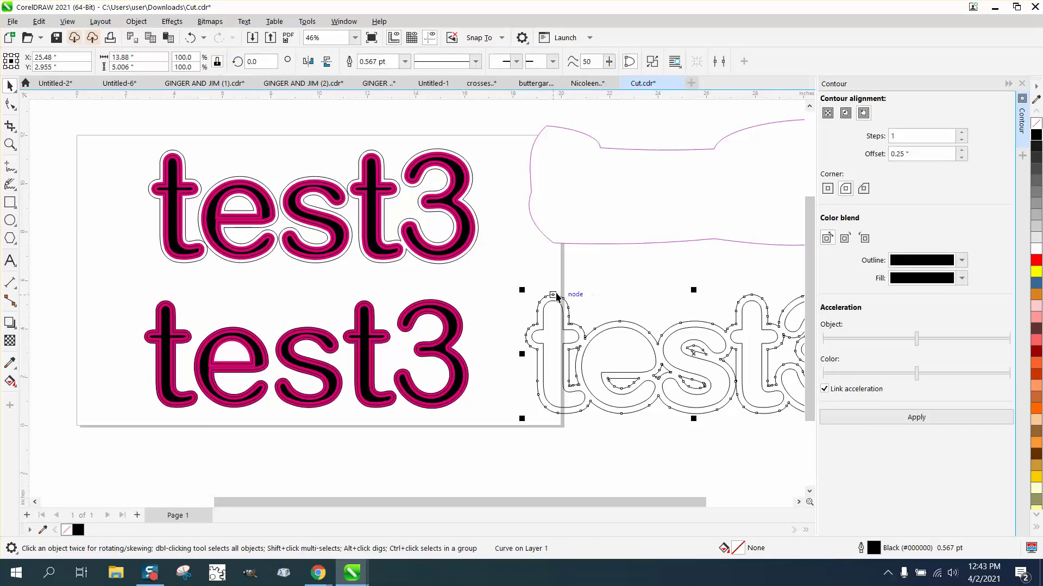
{"action": "key", "text": "Left"}
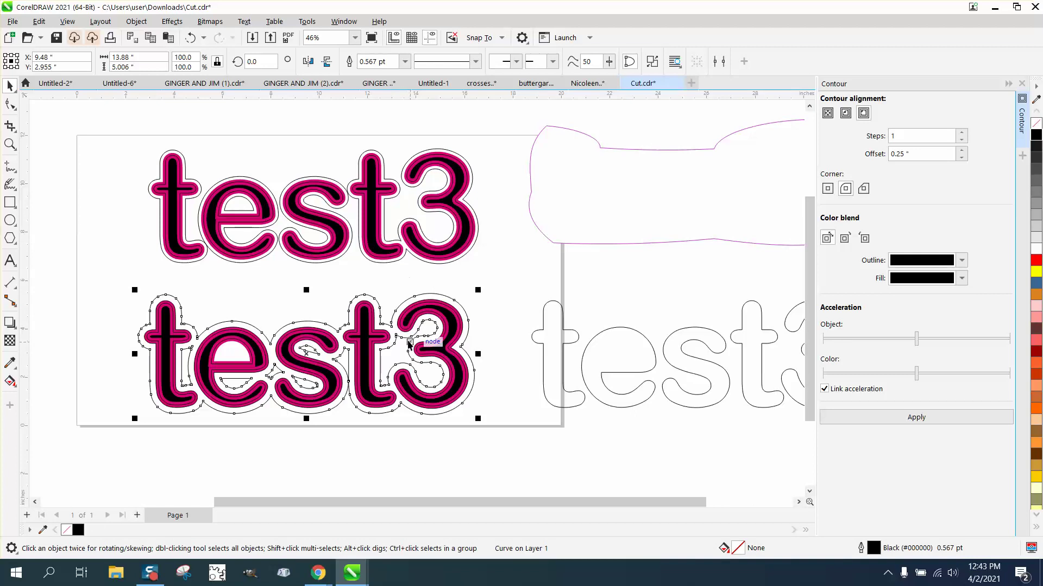
{"action": "left_click", "coordinate": [9, 144]}
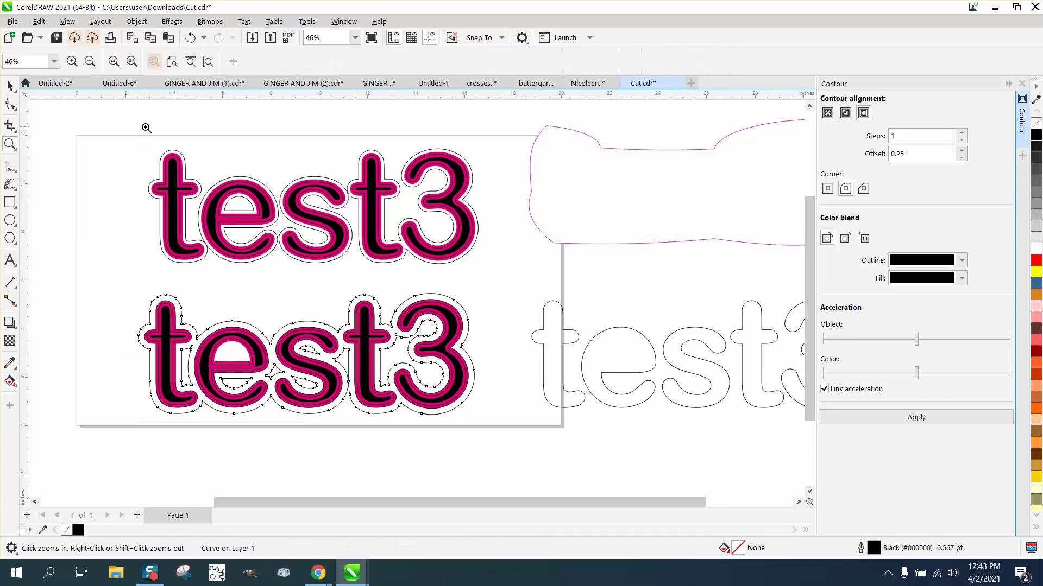
{"action": "left_click_drag", "start_coordinate": [144, 127], "coordinate": [565, 336]}
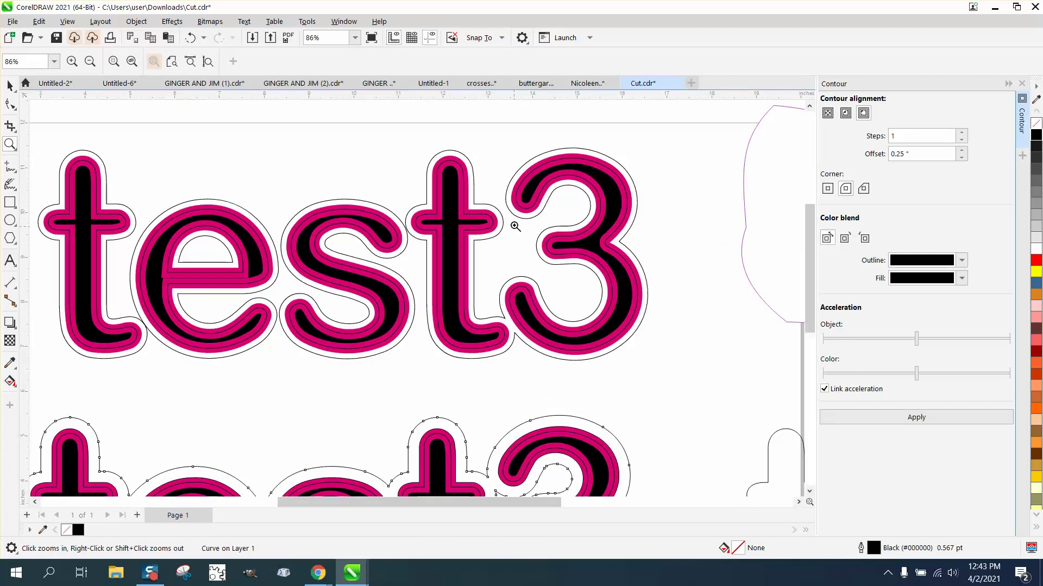
{"action": "scroll", "coordinate": [505, 217], "scroll_direction": "down", "scroll_amount": 1}
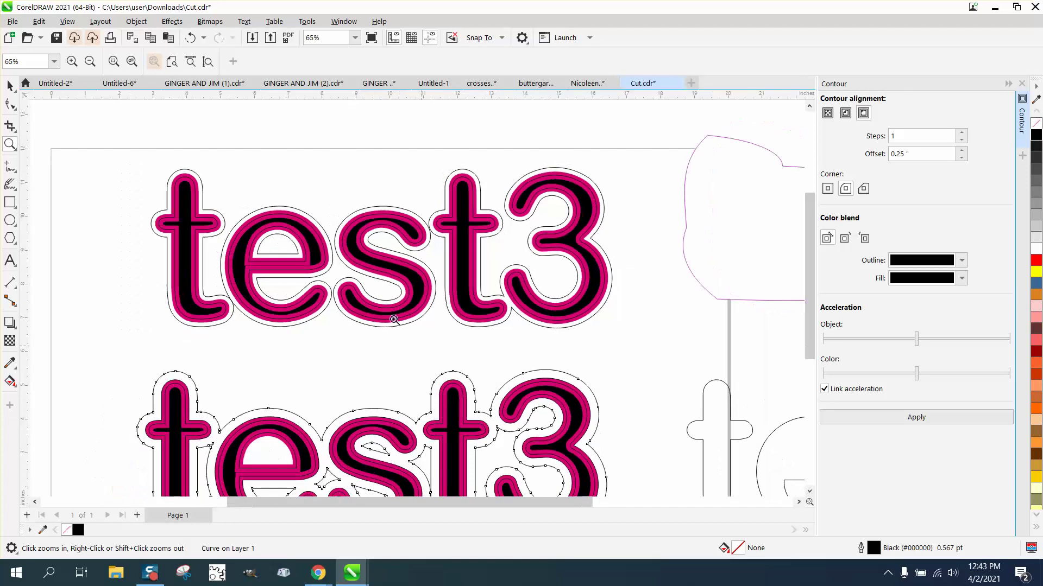
Undo the outer outline's move, the contour break-apart and the 0.25" contour on the test3 boundary.
{"action": "left_click", "coordinate": [189, 39]}
{"action": "key", "text": "F3"}
{"action": "key", "text": "F3"}
{"action": "key", "text": "F3"}
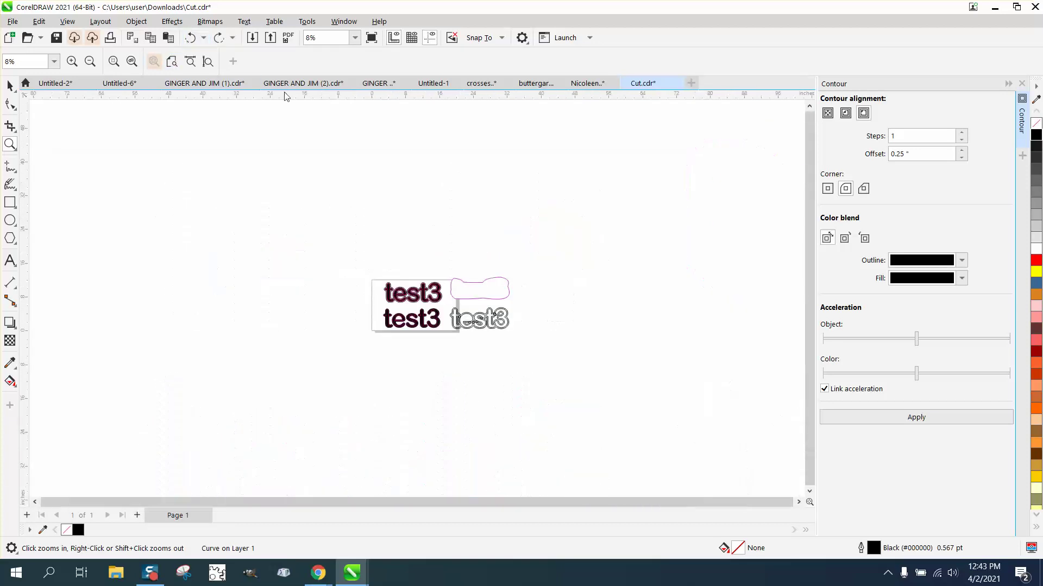
{"action": "left_click", "coordinate": [16, 147]}
{"action": "left_click_drag", "start_coordinate": [370, 281], "coordinate": [580, 361]}
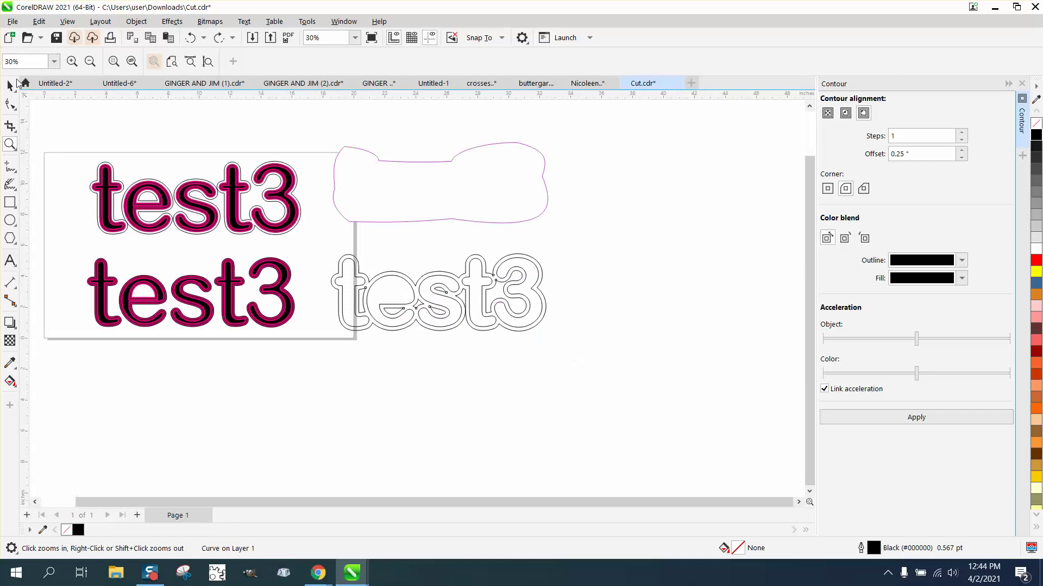
{"action": "left_click", "coordinate": [10, 86]}
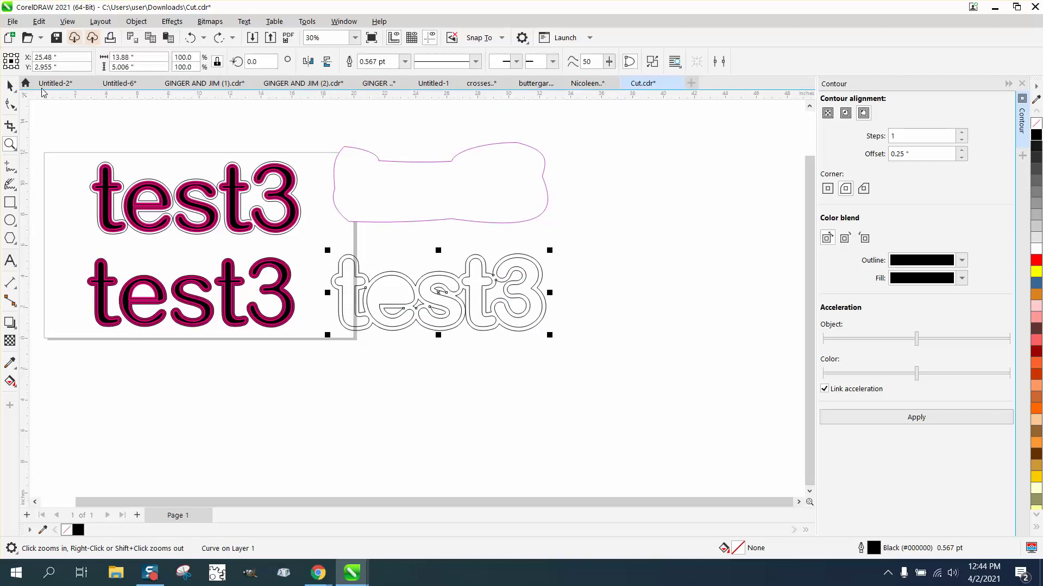
{"action": "left_click", "coordinate": [192, 38]}
{"action": "left_click", "coordinate": [192, 38]}
Apply the outside contour to the test3 boundary outline with a 0.1" offset.
{"action": "left_click_drag", "start_coordinate": [916, 154], "coordinate": [827, 156]}
{"action": "type", "text": ".1"}
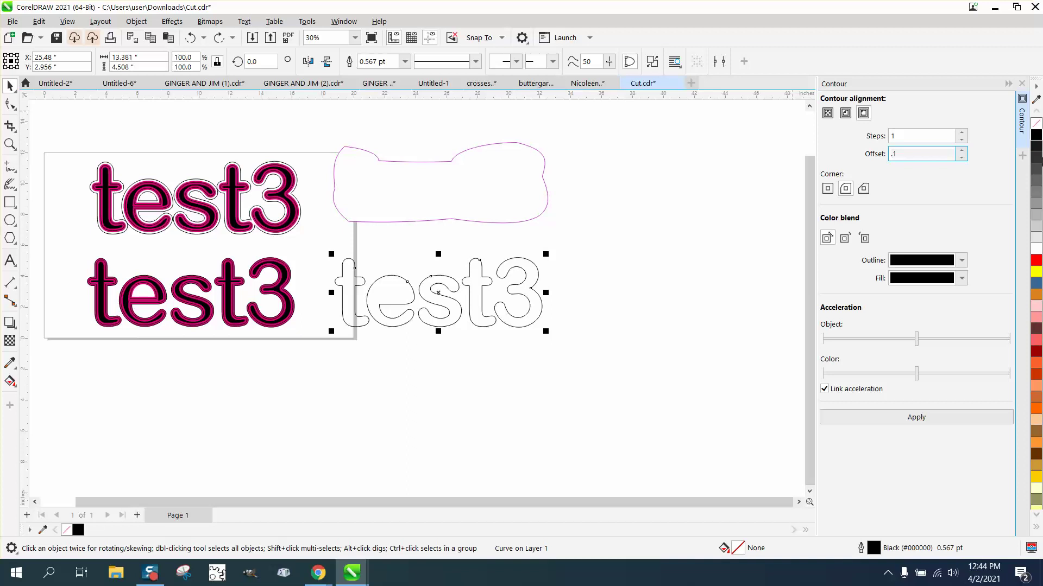
{"action": "left_click", "coordinate": [916, 418]}
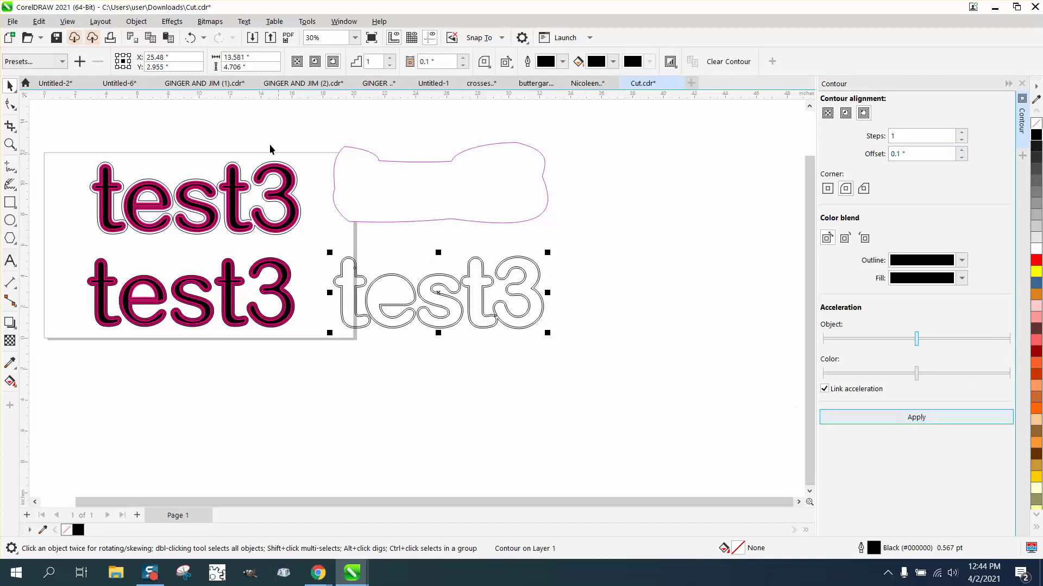
Break the 0.1" contour apart and move its outer outline 16 inches left onto the lower test3 design.
{"action": "left_click", "coordinate": [138, 22]}
{"action": "left_click", "coordinate": [184, 316]}
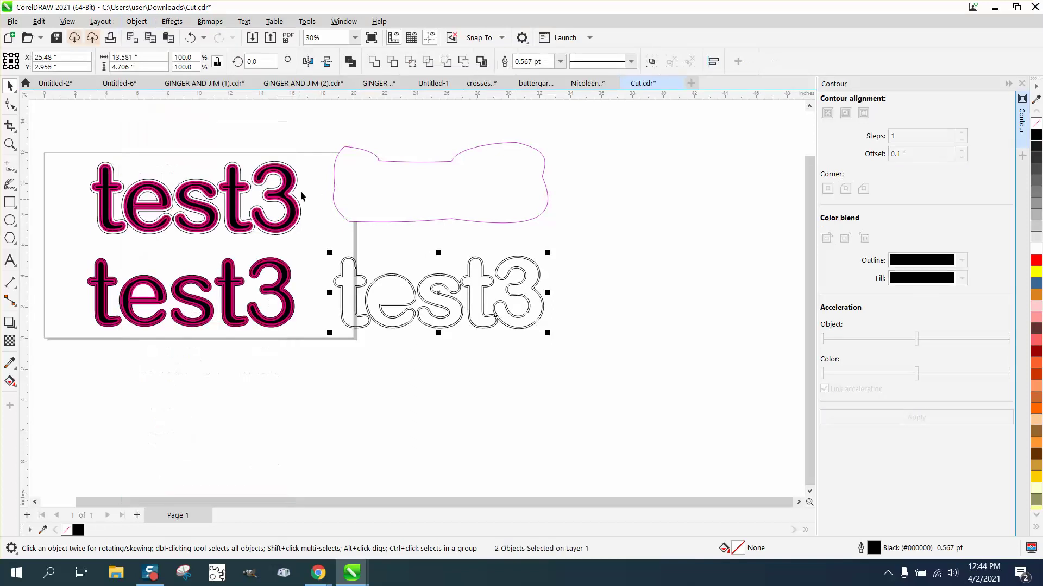
{"action": "left_click", "coordinate": [318, 200]}
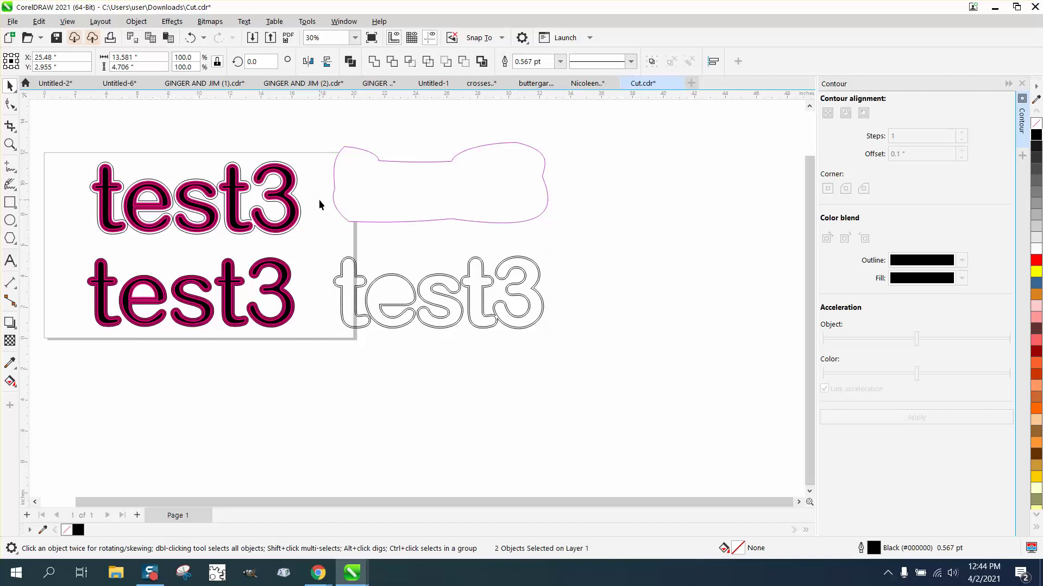
{"action": "left_click", "coordinate": [352, 262]}
{"action": "key", "text": "Left"}
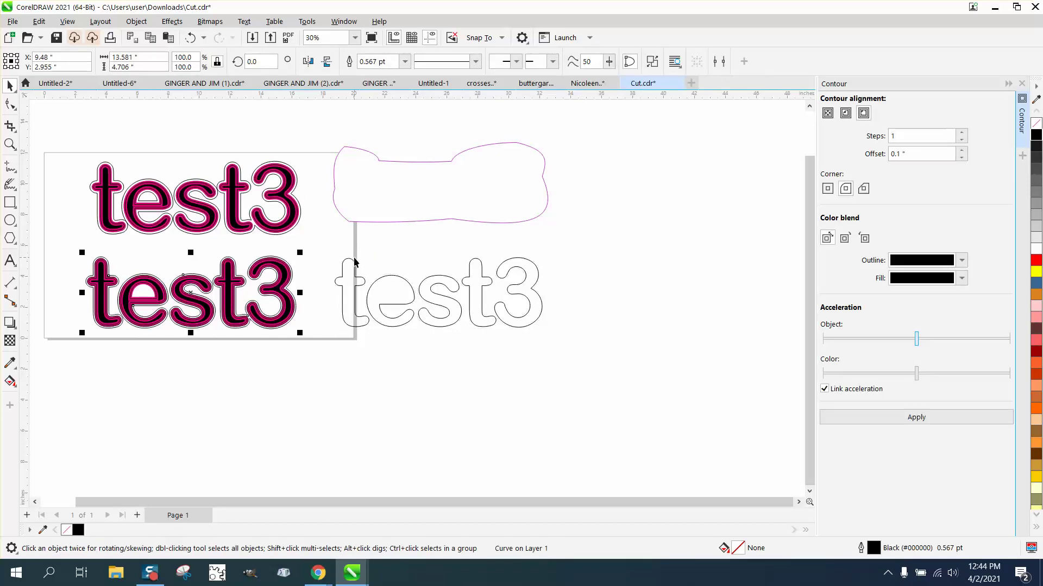
{"action": "left_click", "coordinate": [10, 144]}
{"action": "left_click_drag", "start_coordinate": [72, 140], "coordinate": [410, 360]}
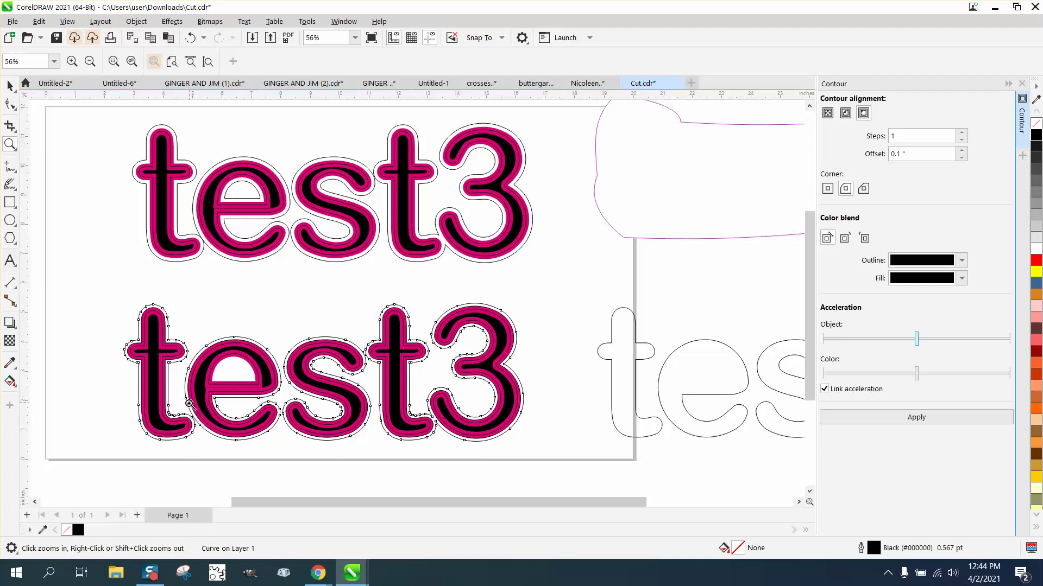
Undo the outer outline's move onto the lower test3 design, the contour break-apart and the 0.1" contour on the boundary.
{"action": "scroll", "coordinate": [189, 403], "scroll_direction": "up", "scroll_amount": 3}
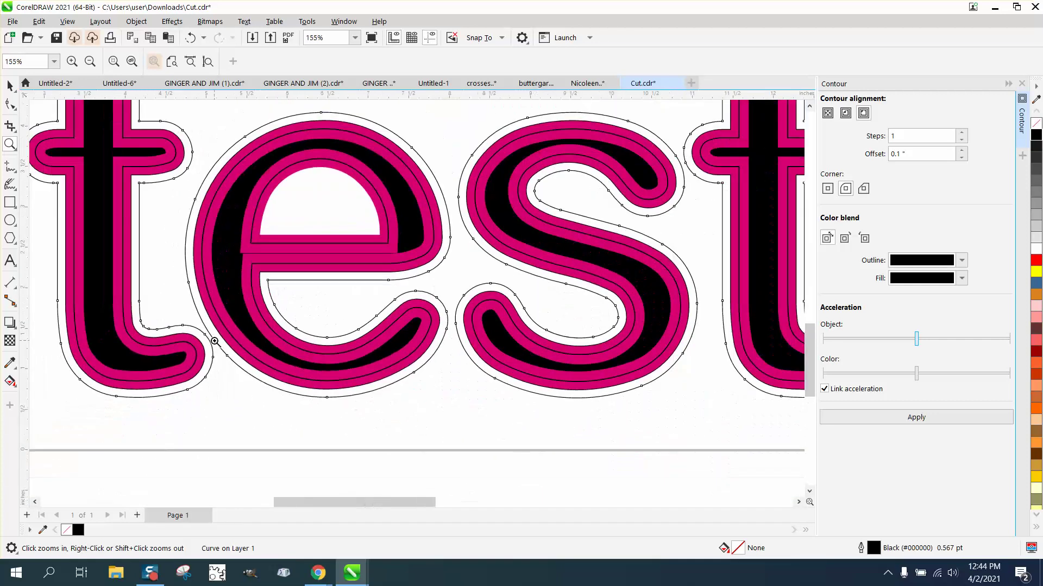
{"action": "scroll", "coordinate": [214, 341], "scroll_direction": "down", "scroll_amount": 4}
{"action": "left_click", "coordinate": [15, 90]}
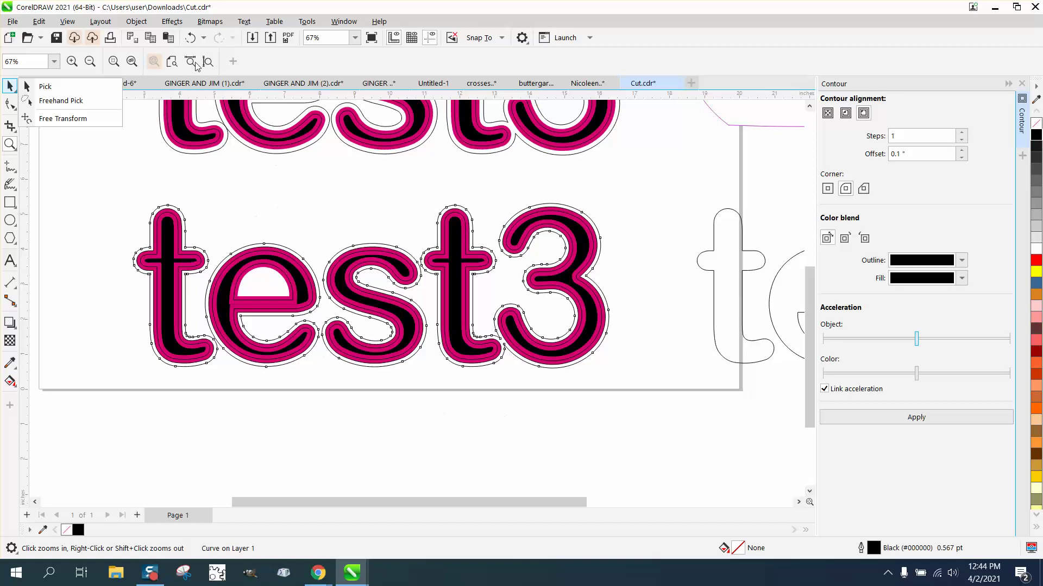
{"action": "left_click", "coordinate": [190, 37]}
{"action": "left_click", "coordinate": [190, 37]}
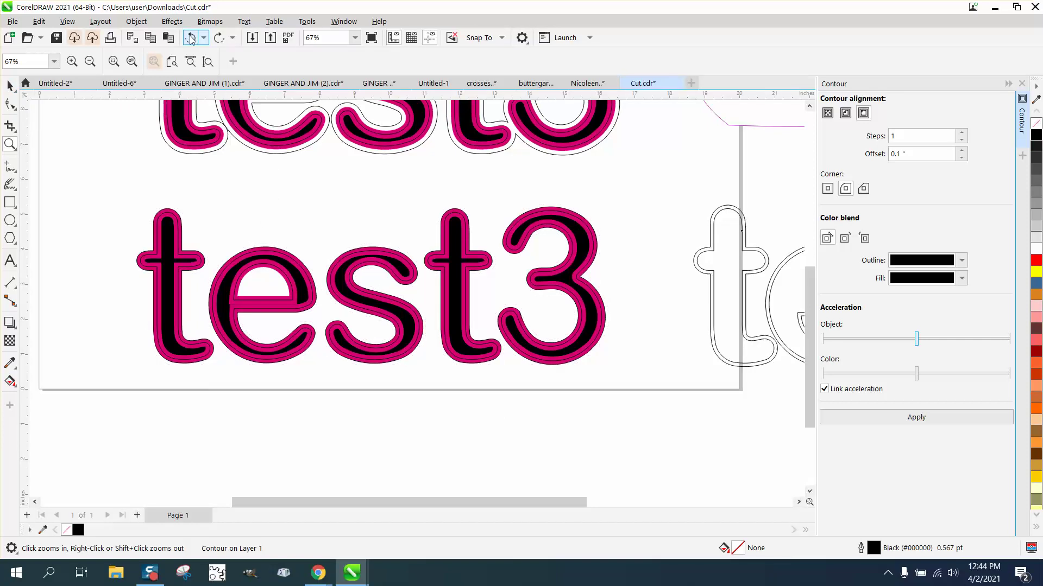
{"action": "left_click", "coordinate": [190, 37]}
Delete the test3 boundary outline beside the lower design.
{"action": "scroll", "coordinate": [607, 333], "scroll_direction": "down", "scroll_amount": 2}
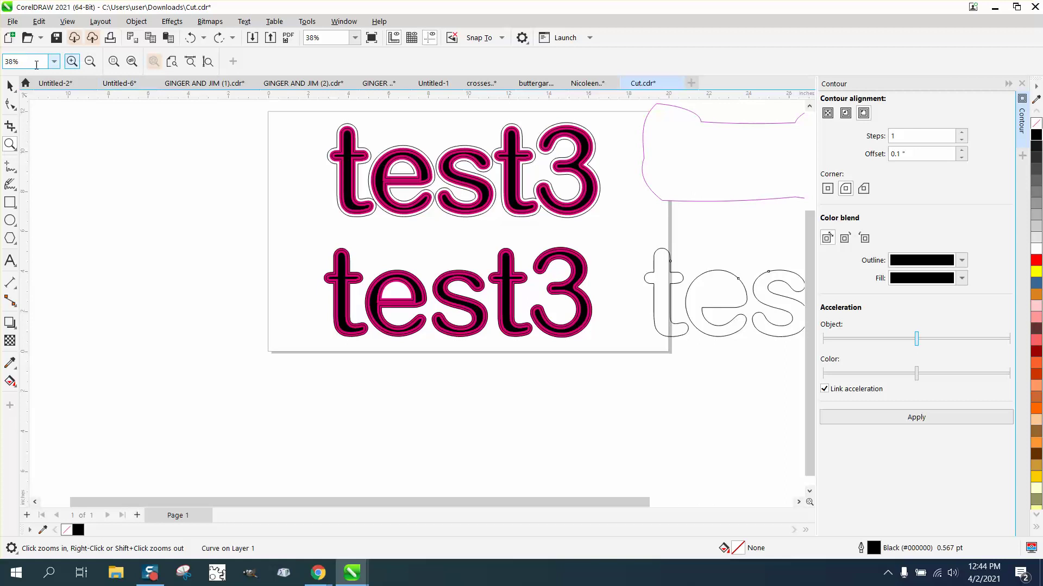
{"action": "left_click", "coordinate": [11, 87]}
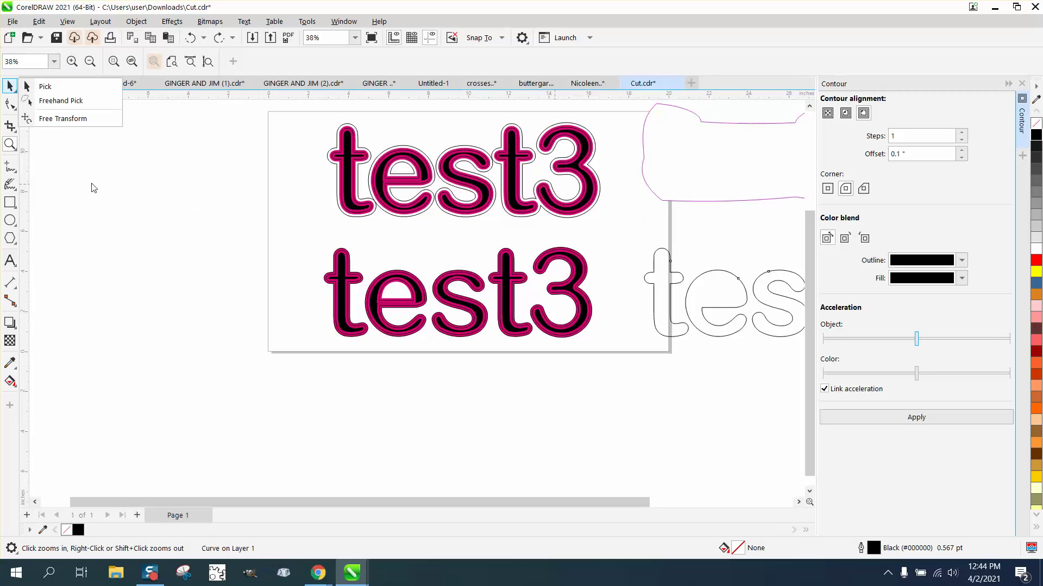
{"action": "scroll", "coordinate": [314, 186], "scroll_direction": "down", "scroll_amount": 1}
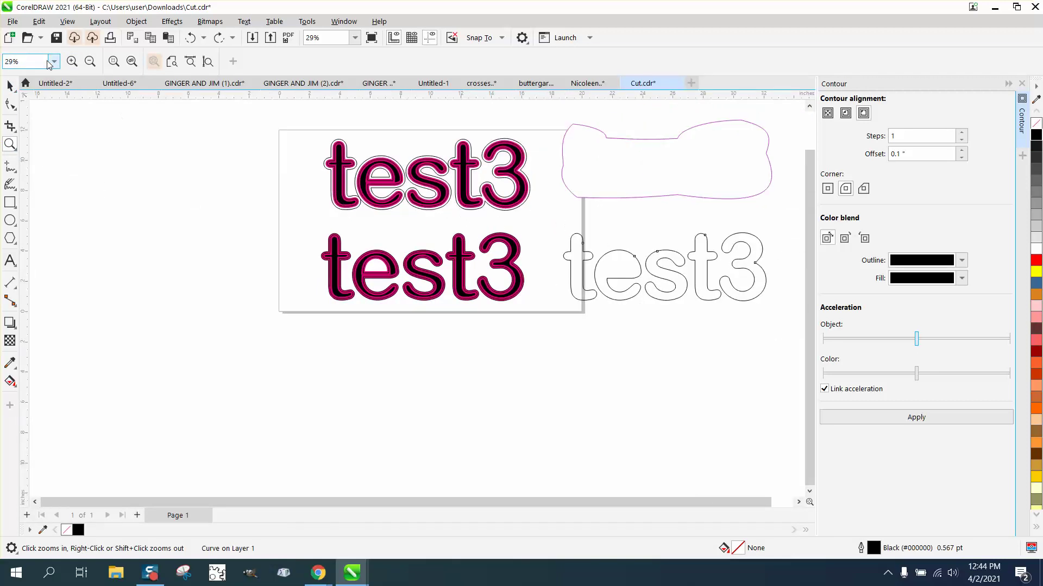
{"action": "left_click", "coordinate": [10, 86]}
{"action": "left_click_drag", "start_coordinate": [565, 243], "coordinate": [798, 342]}
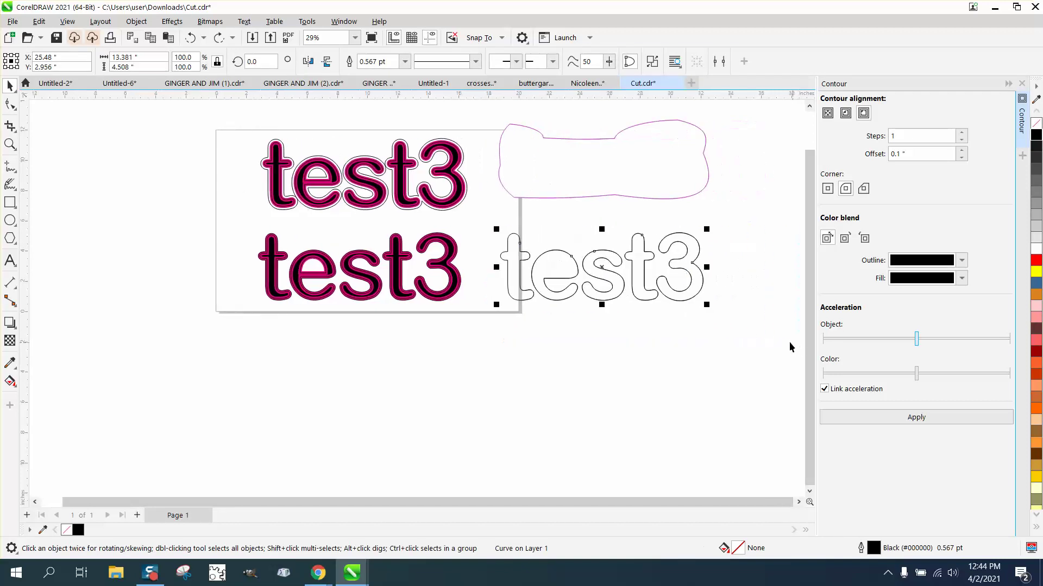
{"action": "key", "text": "Delete"}
Undo the stray move of the upper design's black lettering and move the whole upper test3 design to about X -1.0", Y 11.2".
{"action": "key", "text": "ctrl+z"}
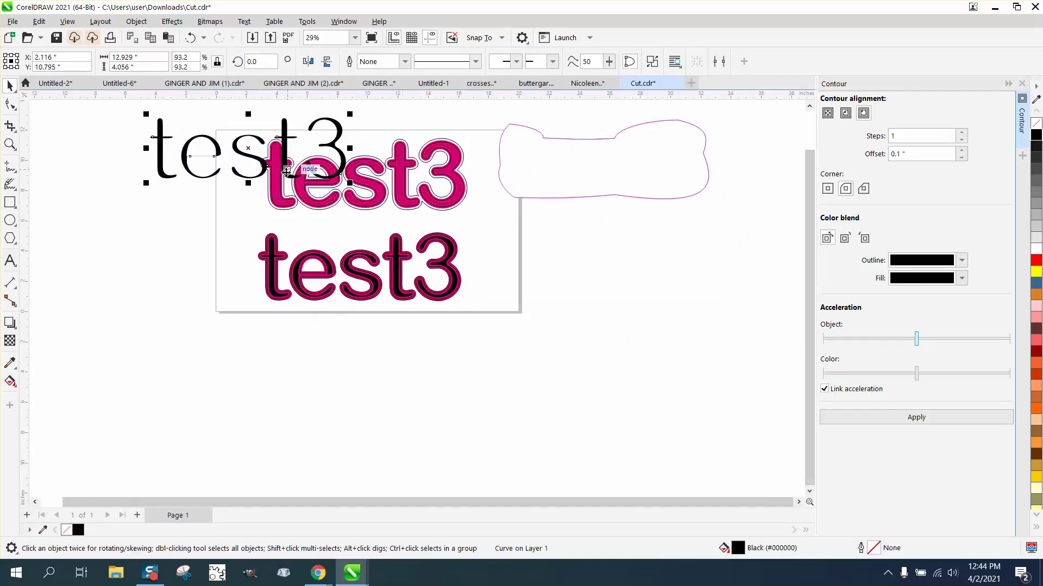
{"action": "left_click", "coordinate": [195, 40]}
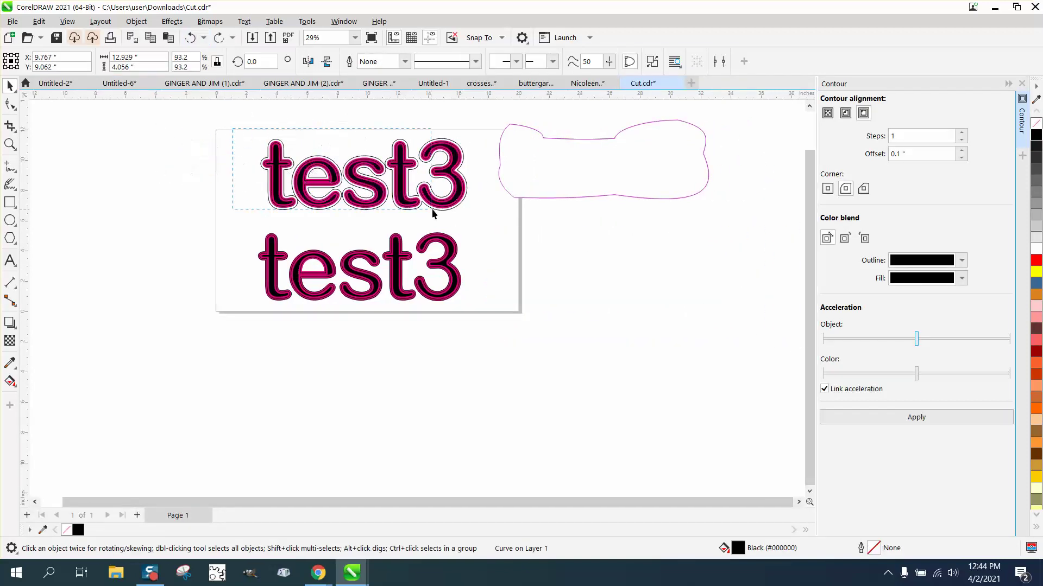
{"action": "left_click", "coordinate": [410, 208]}
{"action": "left_click_drag", "start_coordinate": [362, 180], "coordinate": [198, 146]}
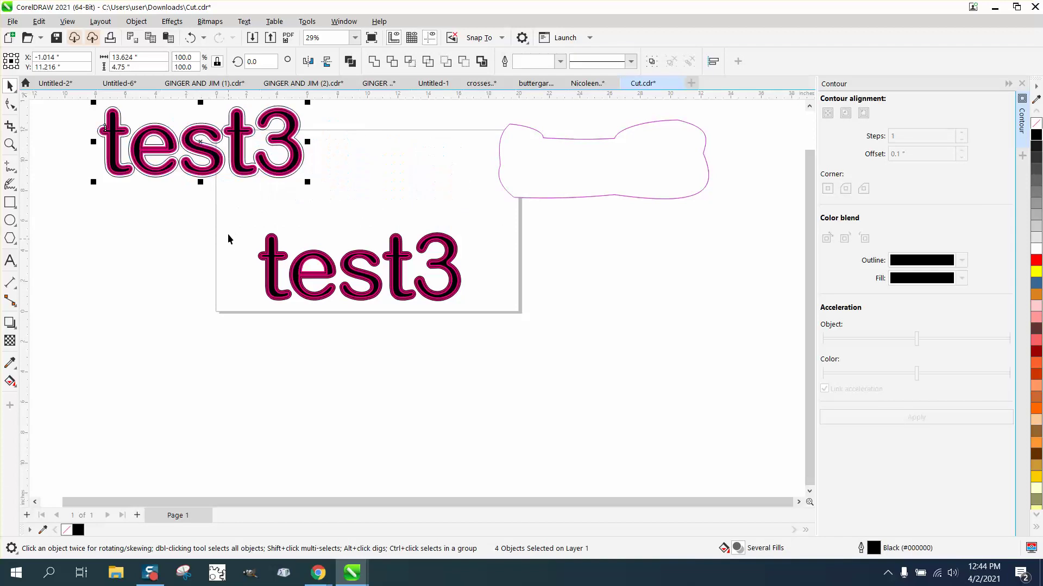
Create a boundary around the whole lower test3 design and move it 16 inches right.
{"action": "left_click_drag", "start_coordinate": [224, 220], "coordinate": [509, 318]}
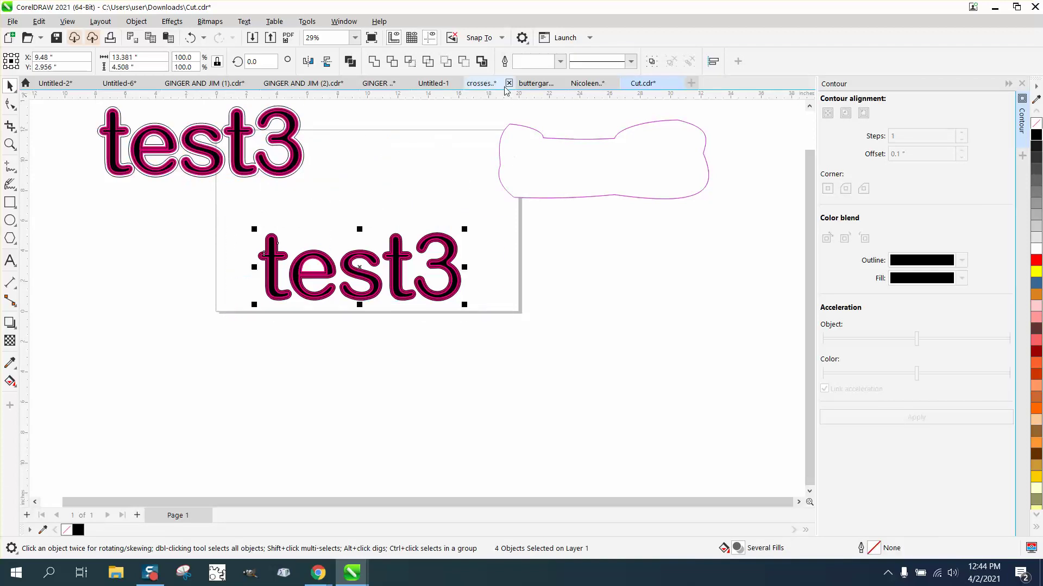
{"action": "left_click", "coordinate": [481, 61]}
{"action": "key", "text": "Right"}
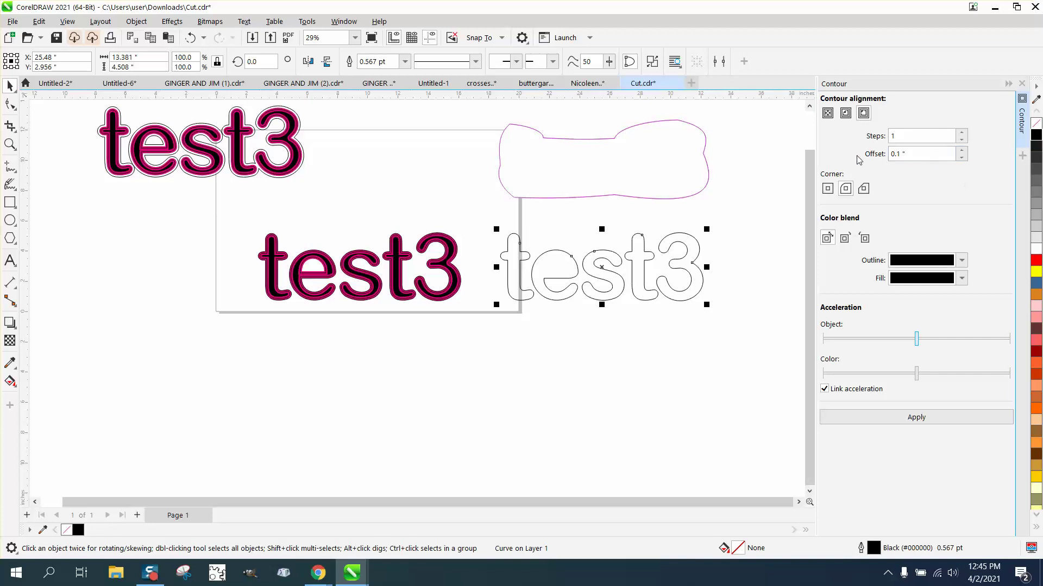
Apply the outside contour to the test3 boundary outline with a 1" offset.
{"action": "left_click_drag", "start_coordinate": [924, 154], "coordinate": [831, 159]}
{"action": "type", "text": "1"}
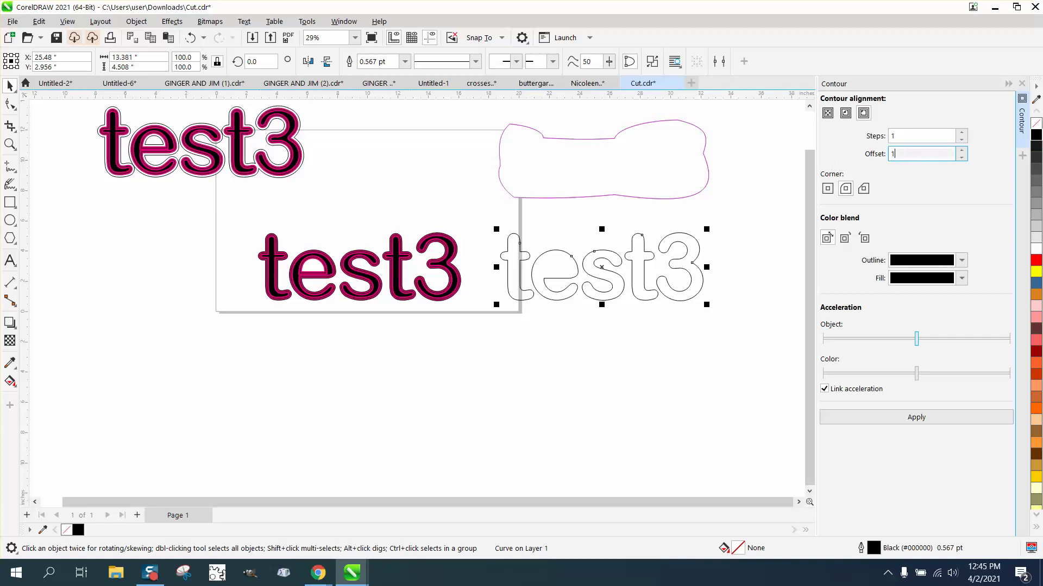
{"action": "left_click", "coordinate": [931, 421]}
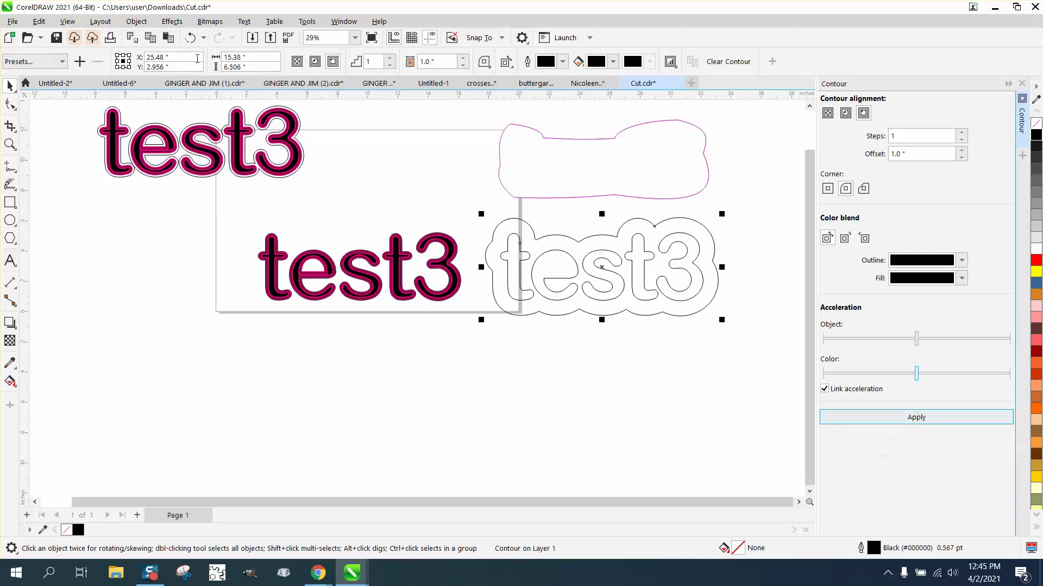
Break the 1" contour apart and move its outer outline 16 inches left around the lower test3 design.
{"action": "left_click", "coordinate": [137, 22]}
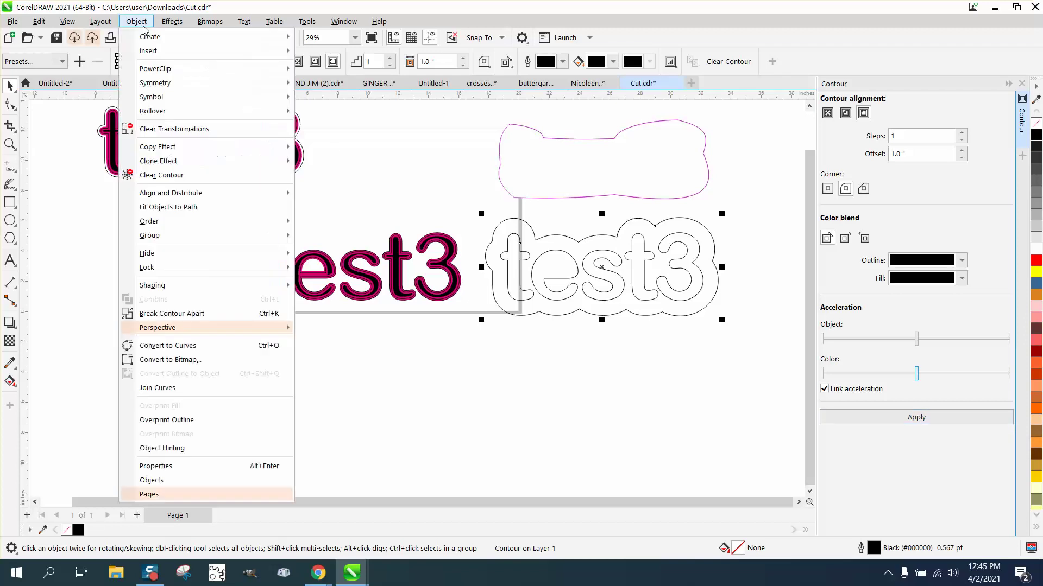
{"action": "left_click", "coordinate": [175, 313]}
{"action": "left_click", "coordinate": [341, 367]}
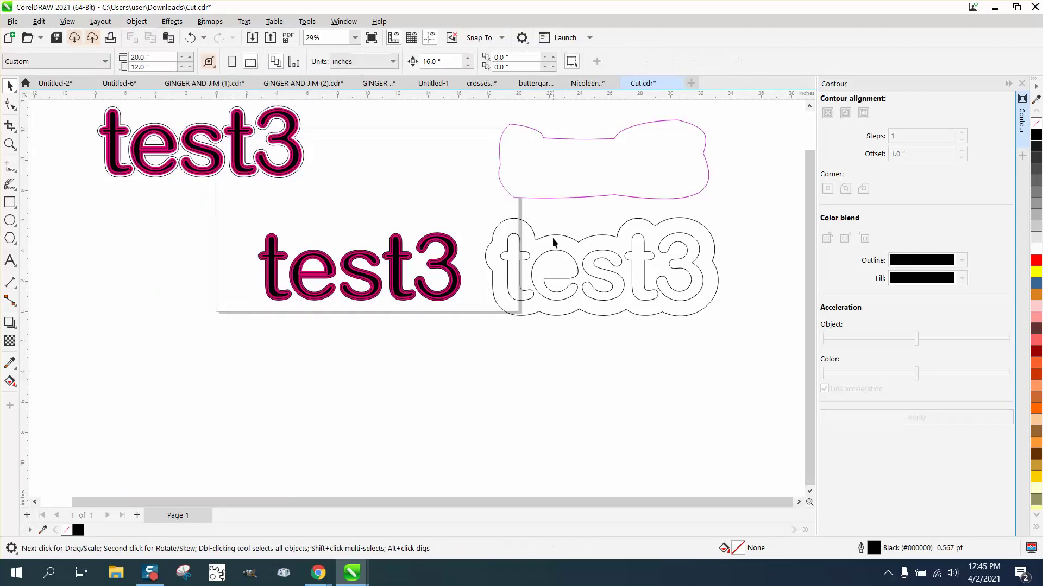
{"action": "left_click", "coordinate": [556, 236]}
{"action": "key", "text": "Left"}
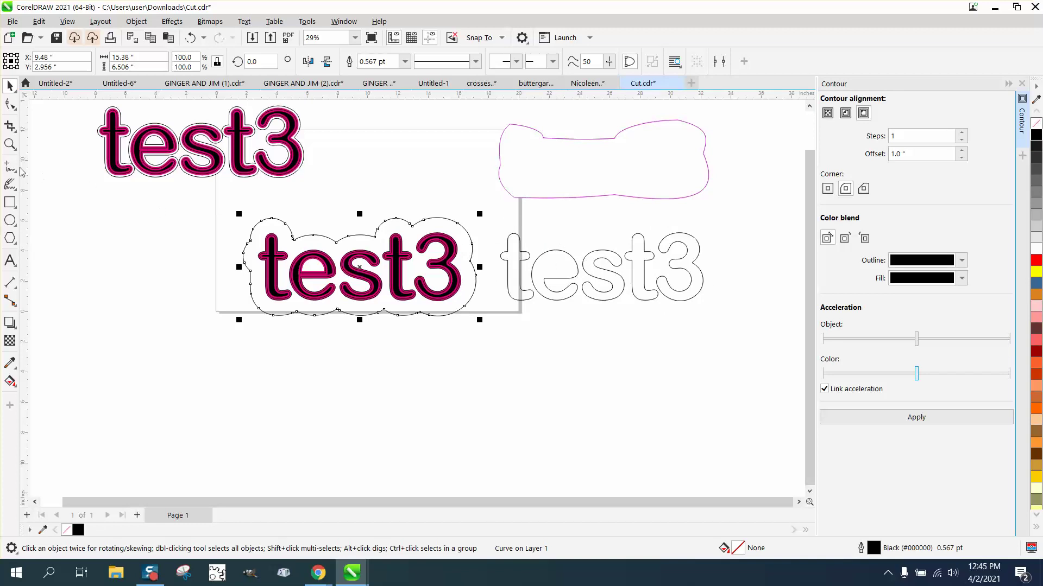
Apply an inside contour with a 0.25" offset to the outline around the lower test3 design.
{"action": "left_click", "coordinate": [9, 144]}
{"action": "left_click_drag", "start_coordinate": [214, 195], "coordinate": [586, 369]}
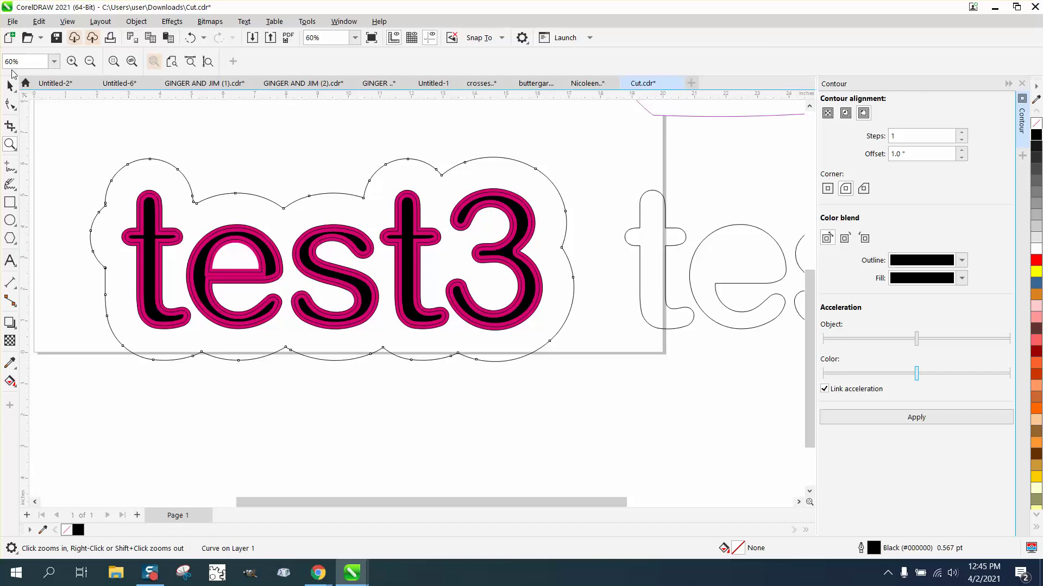
{"action": "left_click", "coordinate": [10, 85]}
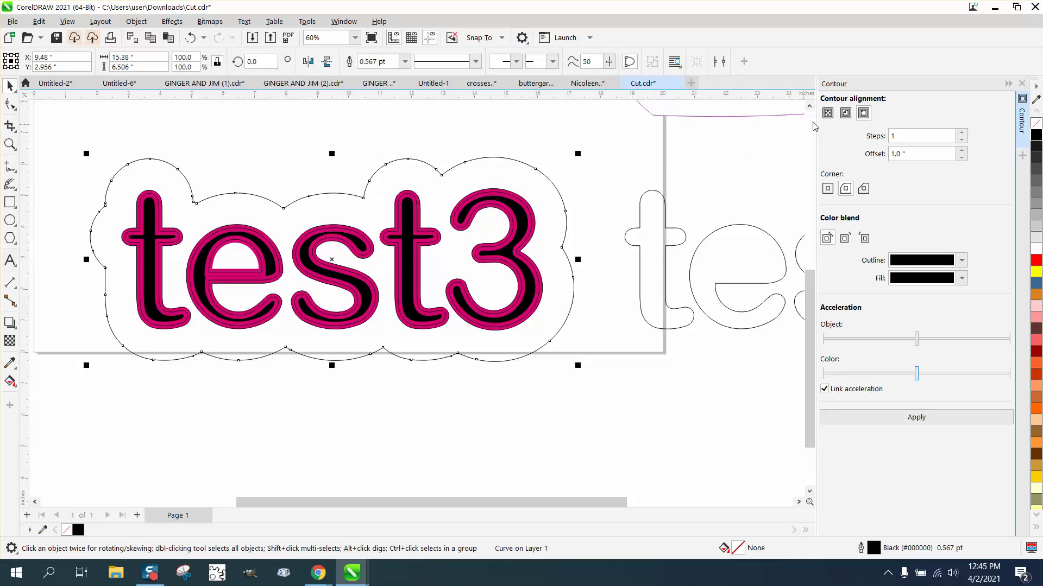
{"action": "left_click", "coordinate": [845, 113]}
{"action": "left_click", "coordinate": [909, 155]}
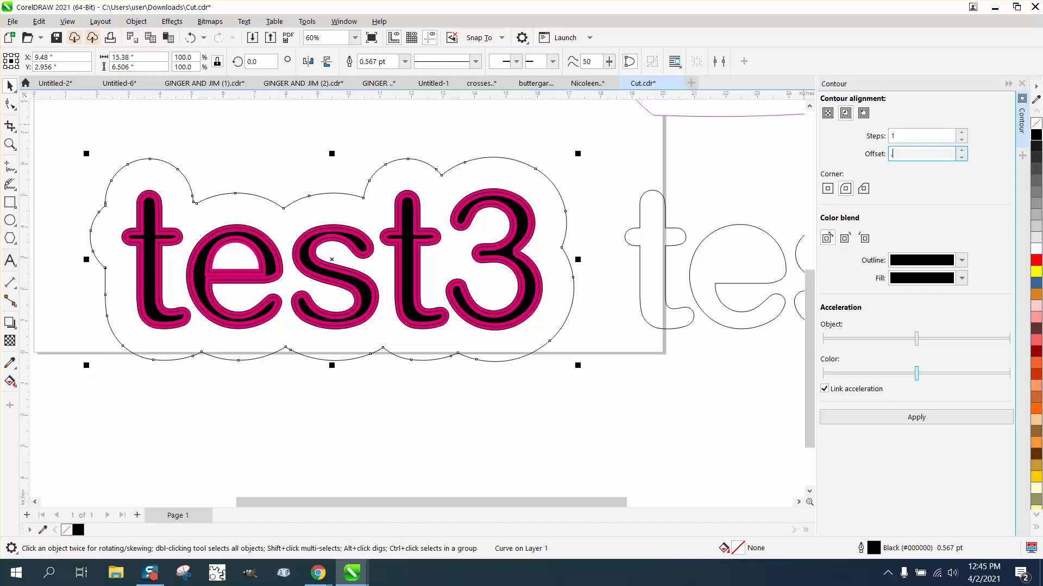
{"action": "left_click", "coordinate": [920, 422]}
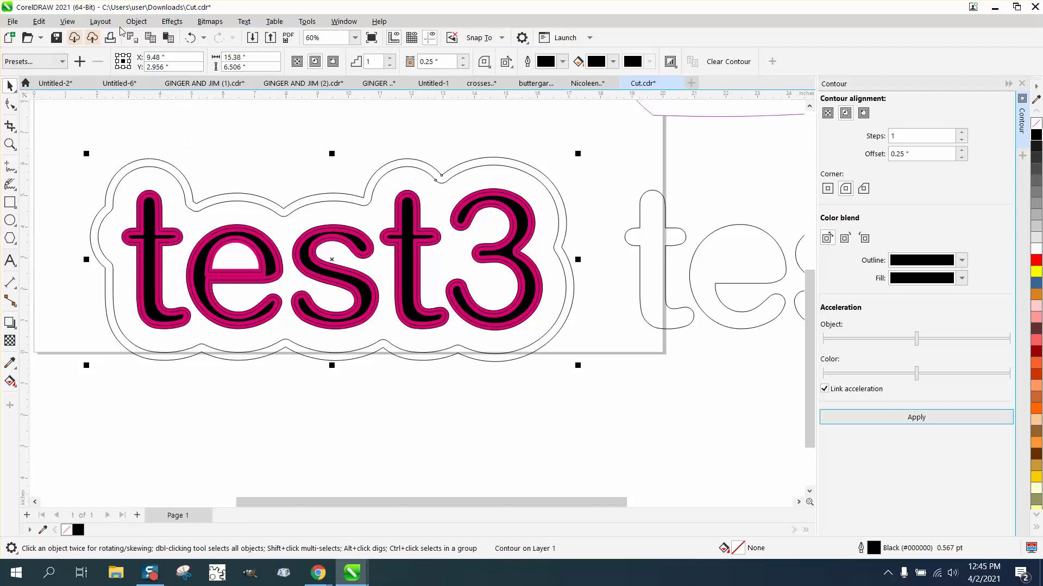
Break the 0.25" inside contour apart into separate outlines and clear the selection.
{"action": "left_click", "coordinate": [136, 21]}
{"action": "left_click", "coordinate": [189, 314]}
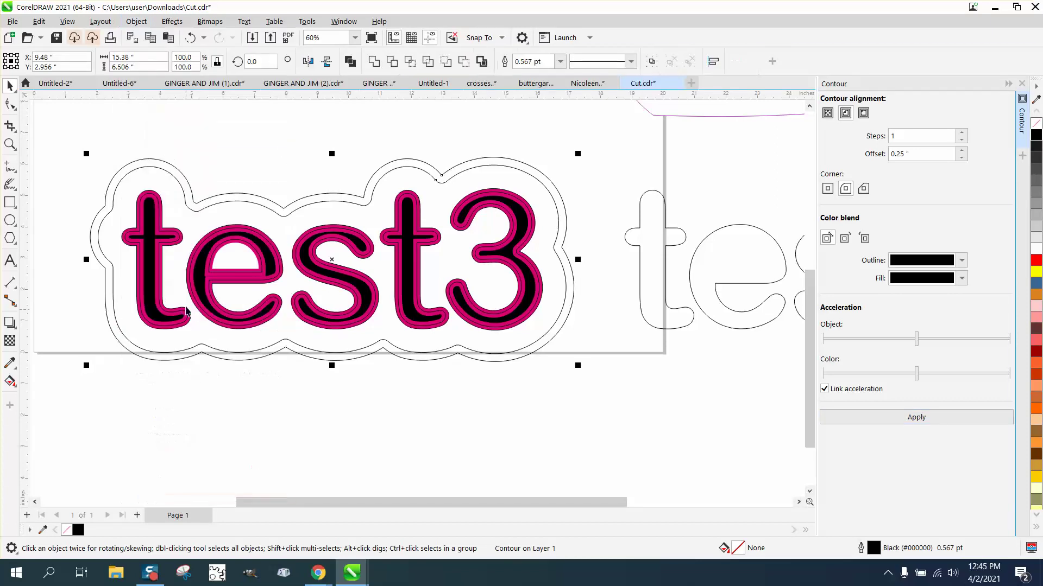
{"action": "left_click", "coordinate": [280, 142]}
Try deleting the outermost outline around the lower test3 design and undo the deletion.
{"action": "left_click", "coordinate": [263, 198]}
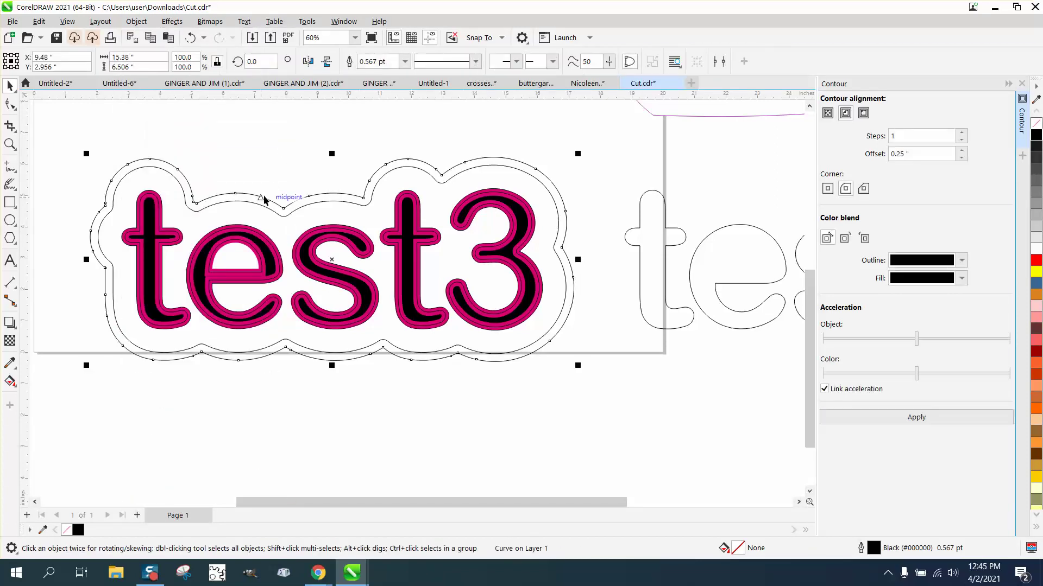
{"action": "key", "text": "Delete"}
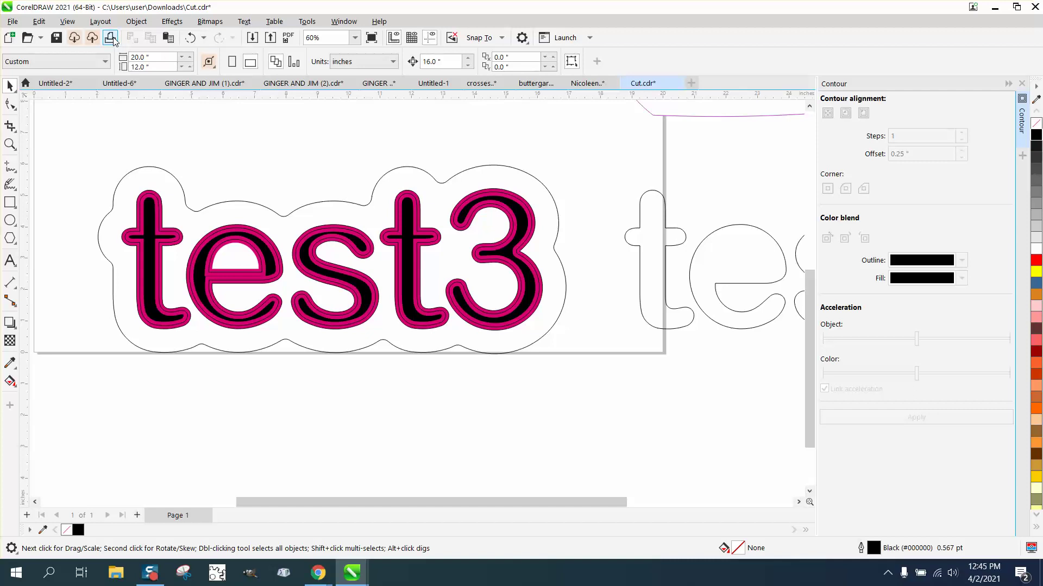
{"action": "left_click", "coordinate": [192, 38]}
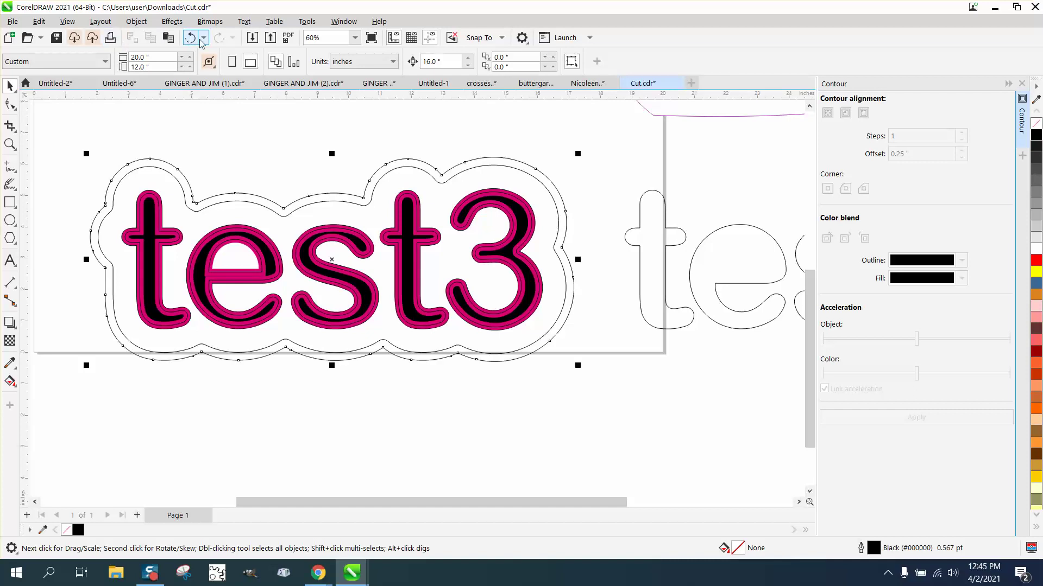
Fill the band between the two outlines around the lower test3 design with dark green and no outline using Smart Fill.
{"action": "left_click", "coordinate": [10, 381]}
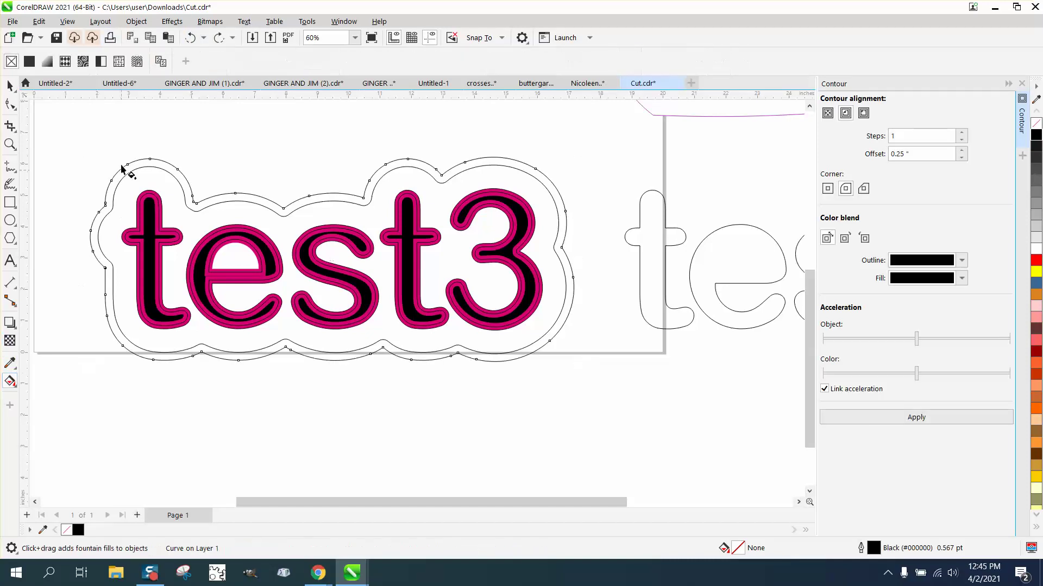
{"action": "left_click", "coordinate": [18, 390]}
{"action": "left_click", "coordinate": [48, 396]}
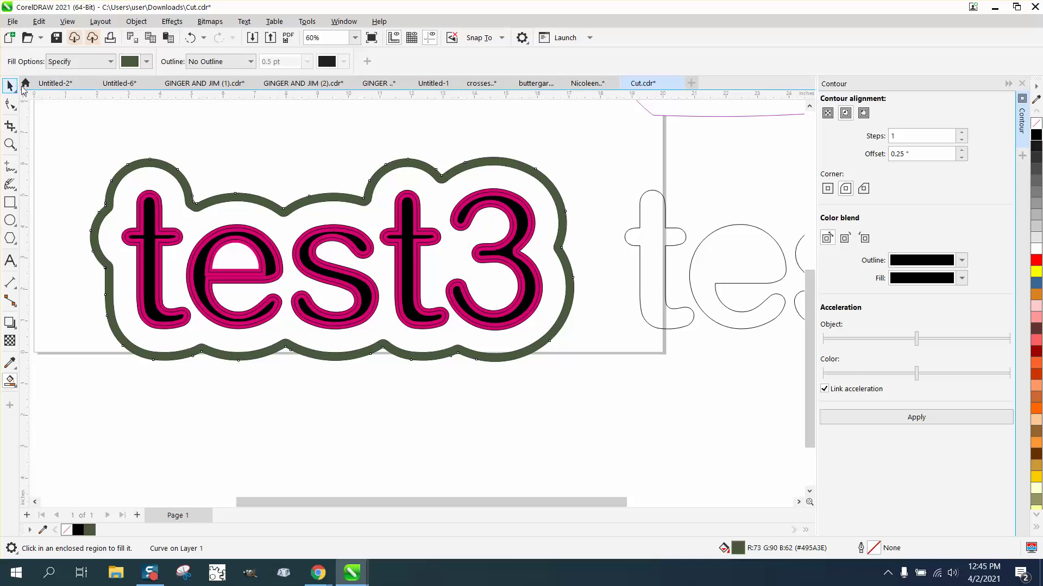
Move the green band 16 inches right and delete the inner outline around the lower test3 design.
{"action": "left_click", "coordinate": [11, 87]}
{"action": "left_click", "coordinate": [242, 201]}
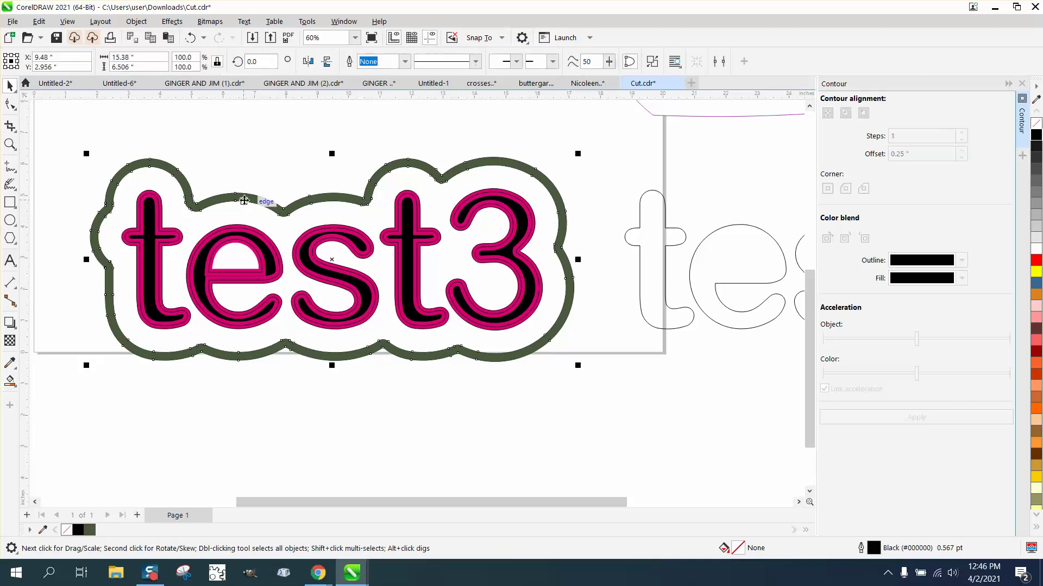
{"action": "key", "text": "Right"}
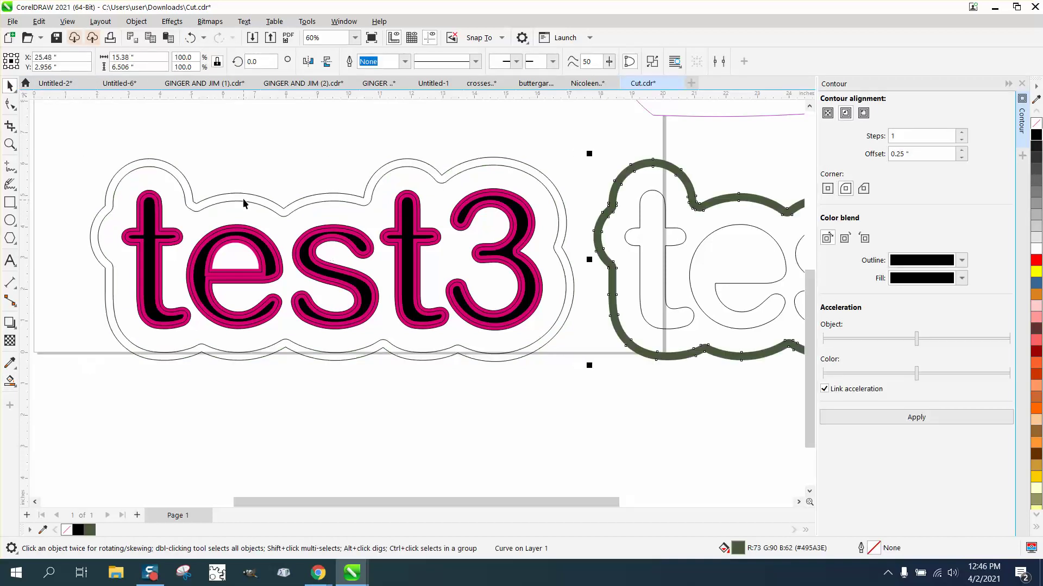
{"action": "left_click", "coordinate": [317, 203]}
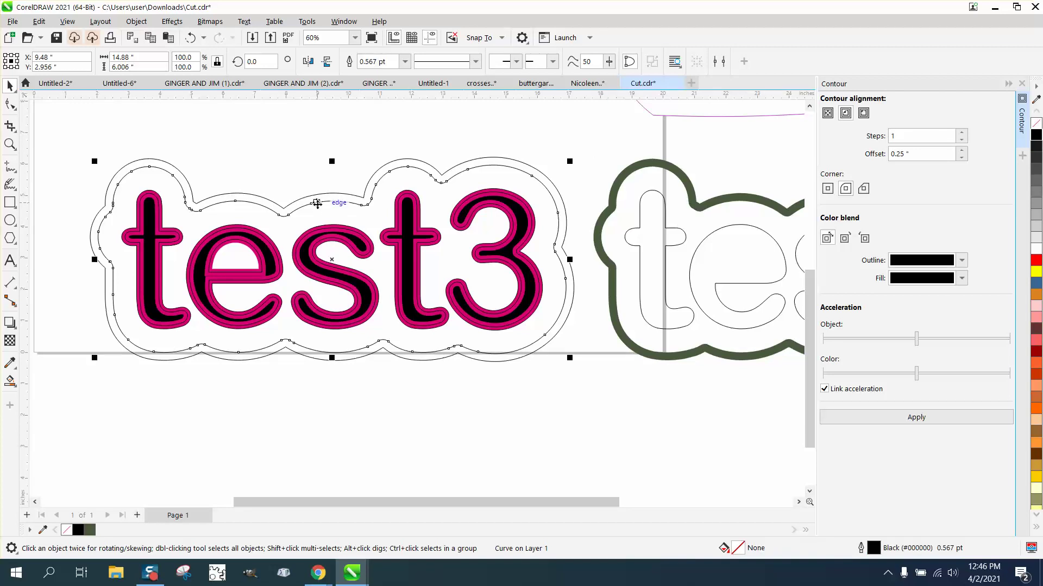
{"action": "key", "text": "Delete"}
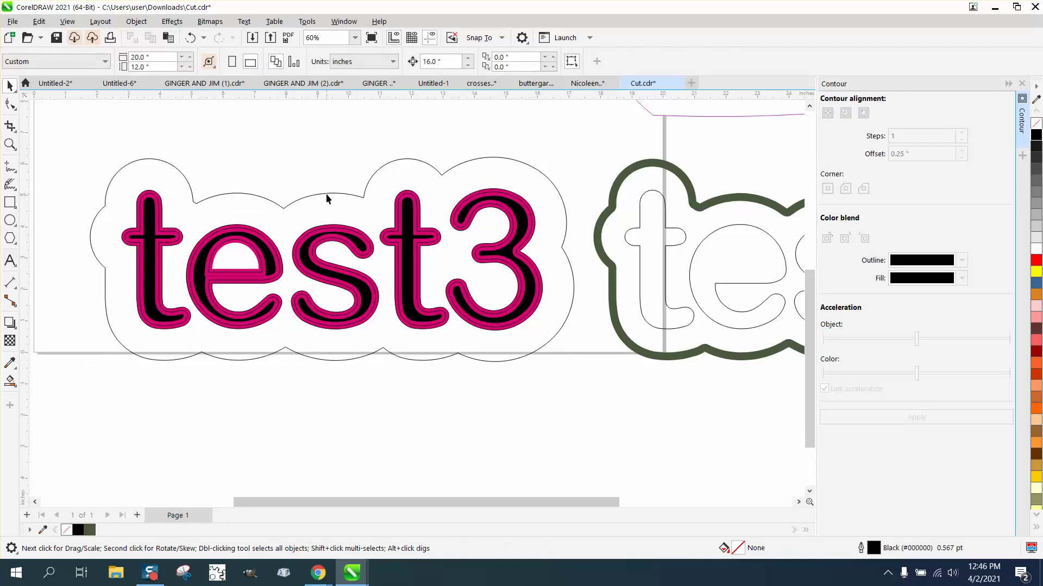
Select the outer outline around the lower test3 design and enable the Outline Tools group in the toolbox.
{"action": "left_click", "coordinate": [329, 194]}
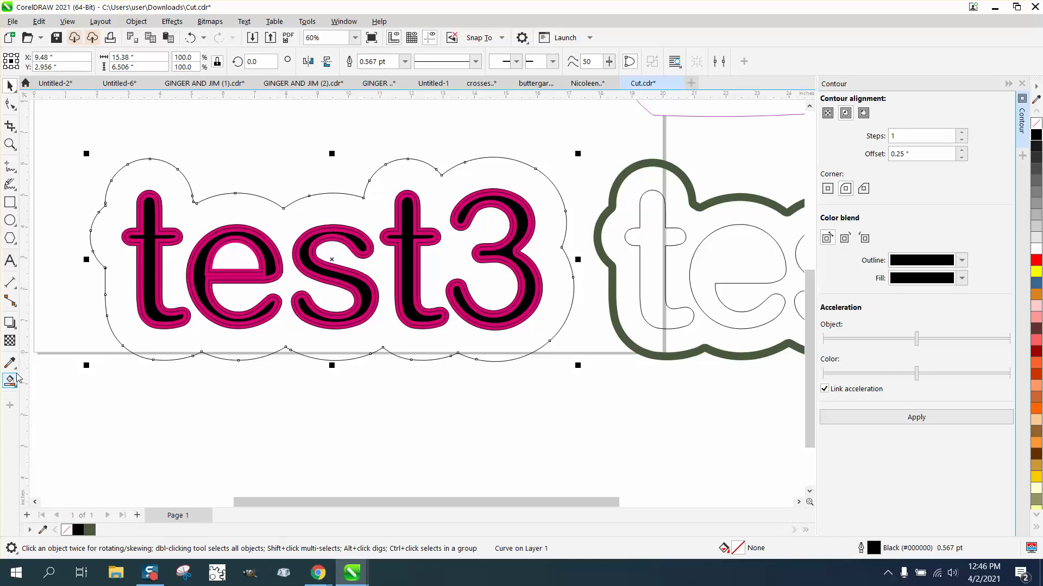
{"action": "left_click", "coordinate": [10, 405]}
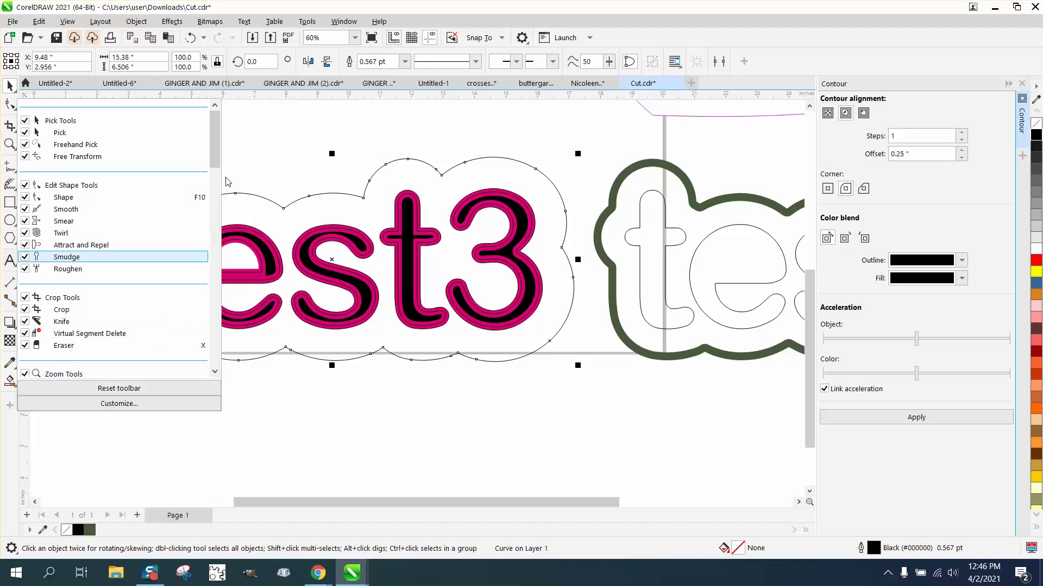
{"action": "left_click_drag", "start_coordinate": [217, 162], "coordinate": [221, 365]}
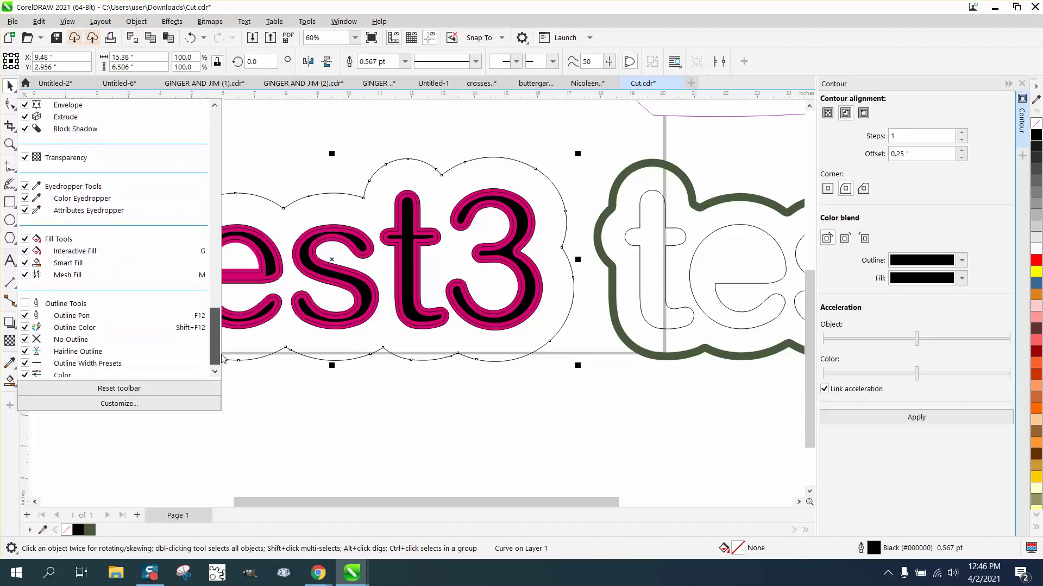
{"action": "left_click", "coordinate": [25, 299]}
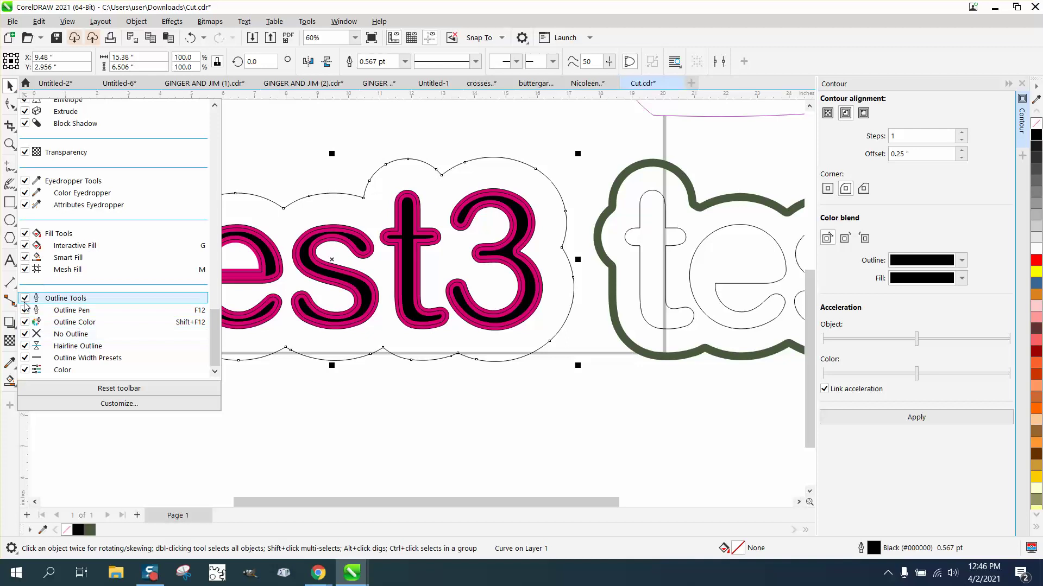
Give the outer outline around the lower test3 design a hairline width and red outline colour.
{"action": "left_click", "coordinate": [261, 422]}
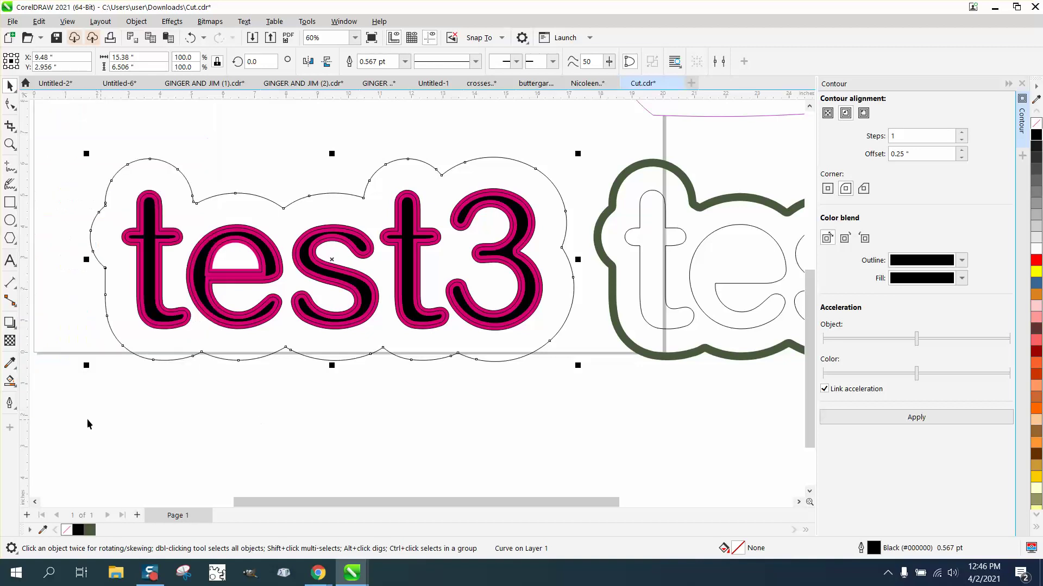
{"action": "left_click", "coordinate": [12, 407]}
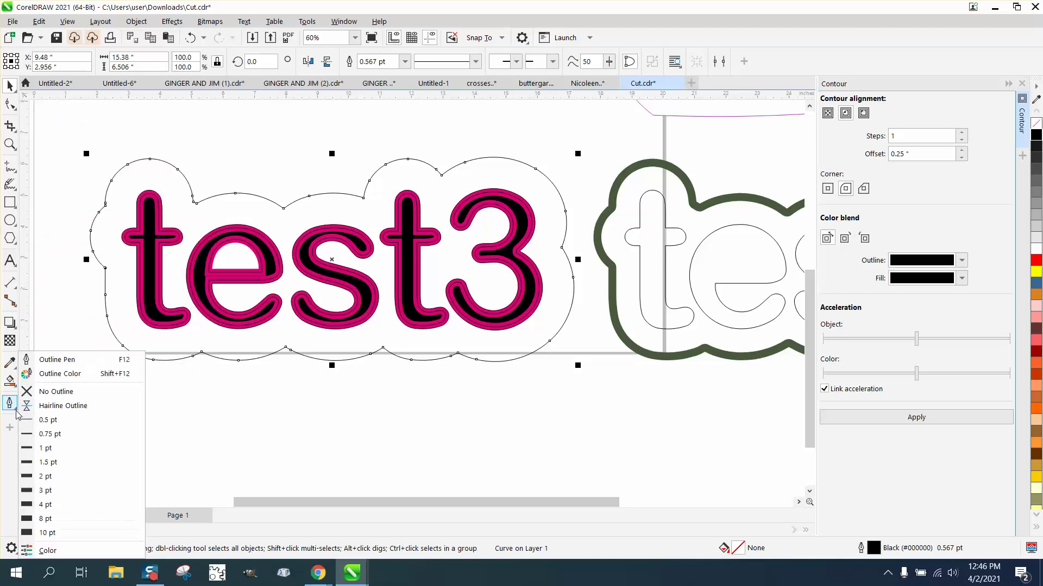
{"action": "left_click", "coordinate": [70, 407]}
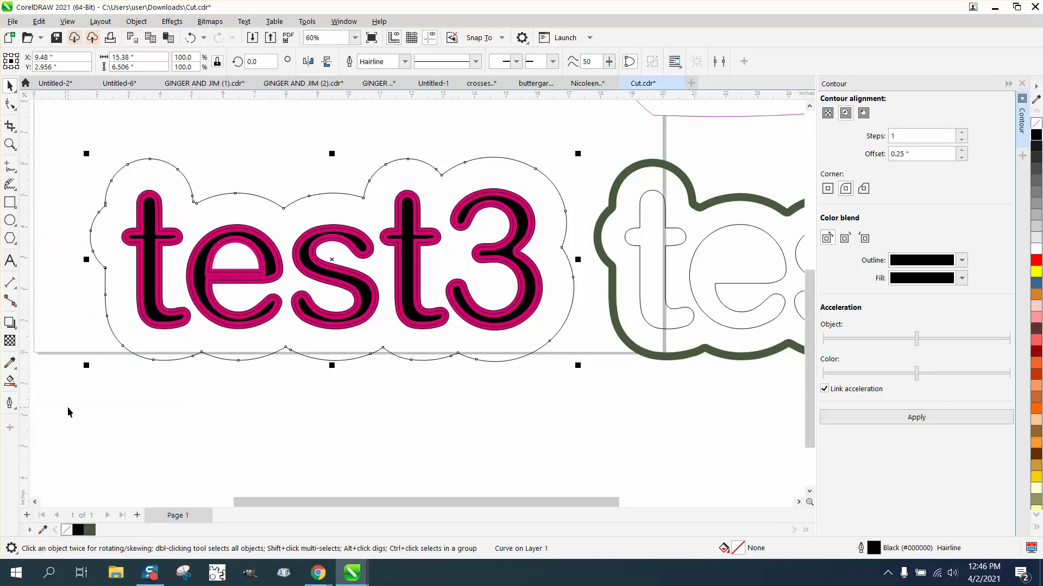
{"action": "right_click", "coordinate": [1038, 263]}
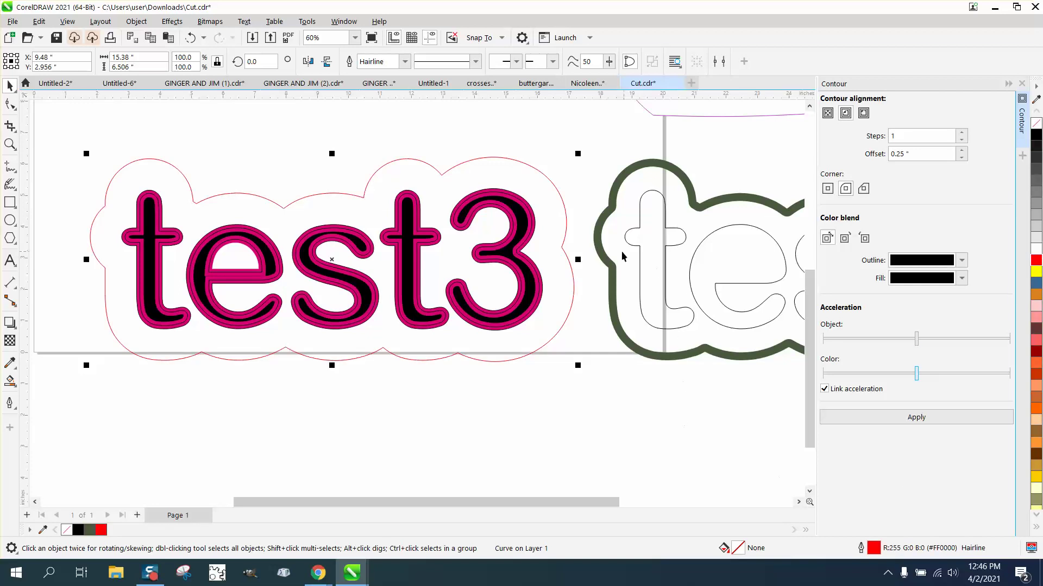
Move the dark green band back left so it lines up with the red outline around the lower test3 design.
{"action": "left_click", "coordinate": [604, 258]}
{"action": "key", "text": "Left"}
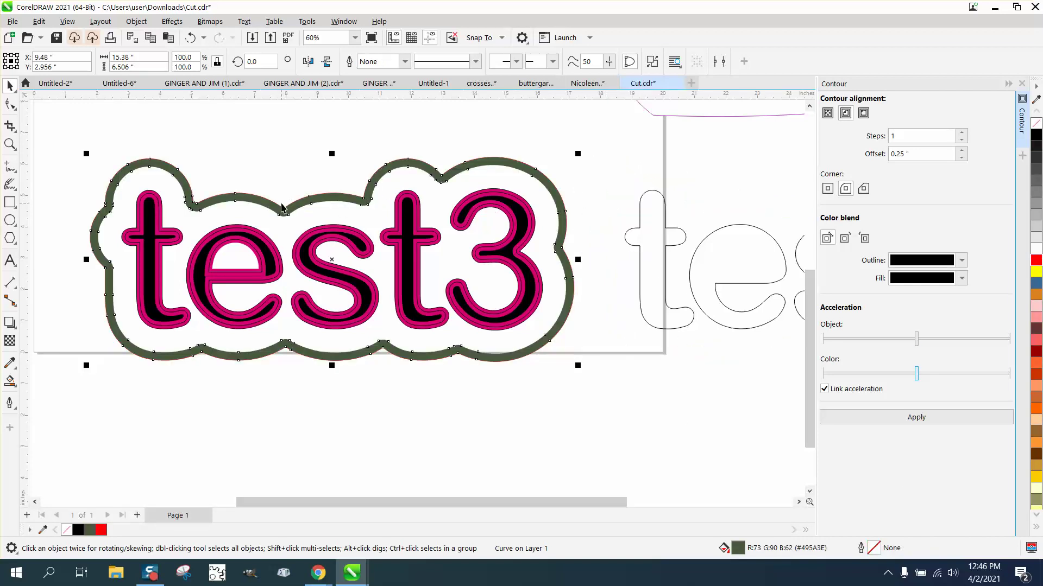
Try moving the green band off the red outline and removing its fill, and undo these changes.
{"action": "left_click_drag", "start_coordinate": [326, 205], "coordinate": [330, 228]}
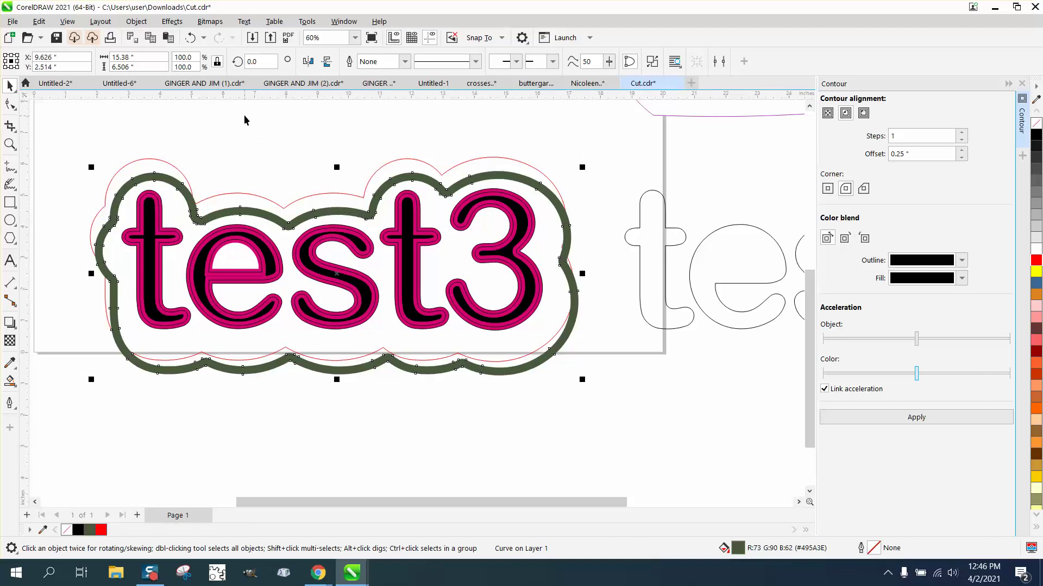
{"action": "left_click_drag", "start_coordinate": [326, 209], "coordinate": [326, 166]}
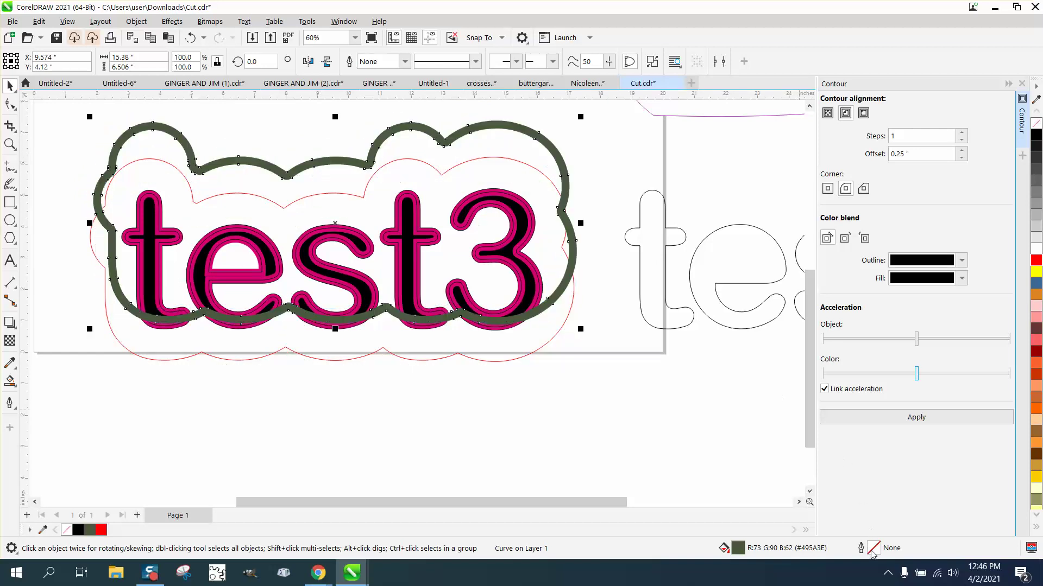
{"action": "left_click", "coordinate": [1037, 129]}
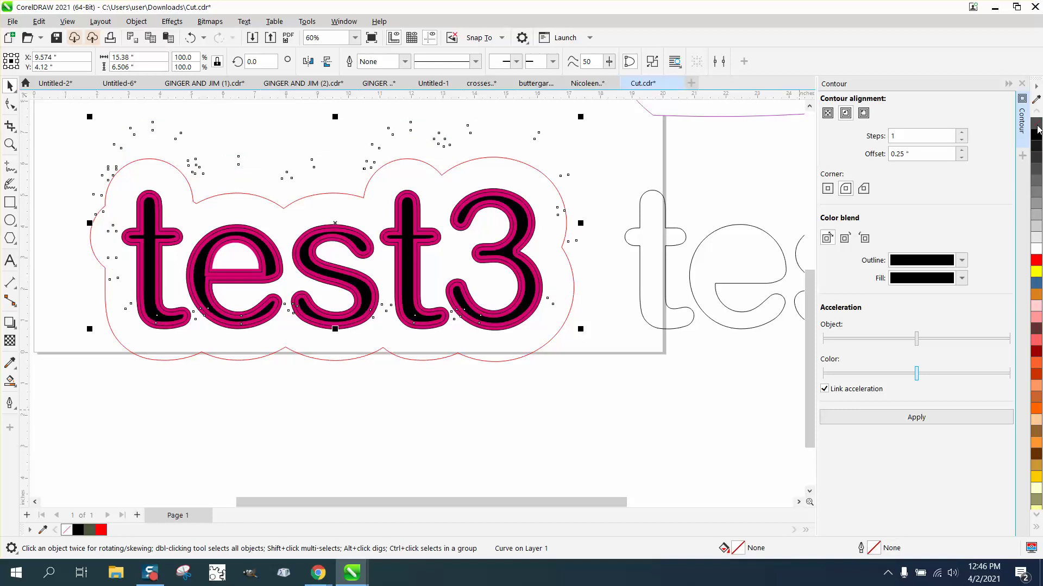
{"action": "left_click", "coordinate": [191, 38]}
{"action": "left_click", "coordinate": [191, 38]}
{"action": "left_click", "coordinate": [190, 38]}
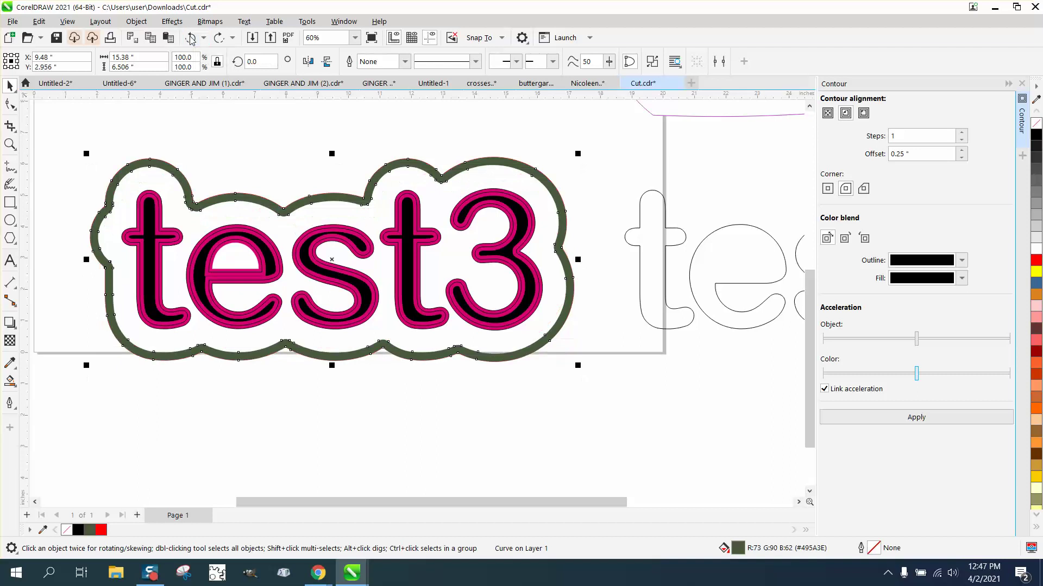